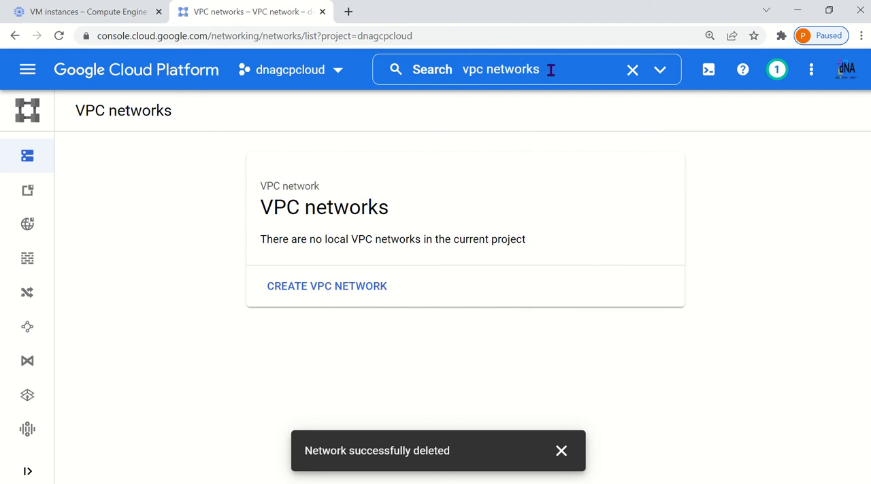
# Go to the project's VPC networks page and start creating a new VPC network
pyautogui.click(23, 74)
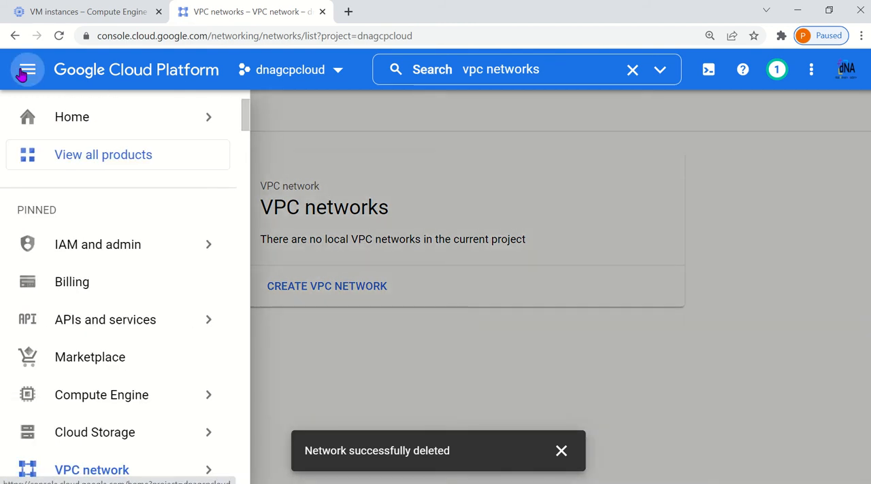
pyautogui.scroll(-1, 157, 326)
pyautogui.scroll(-1, 162, 334)
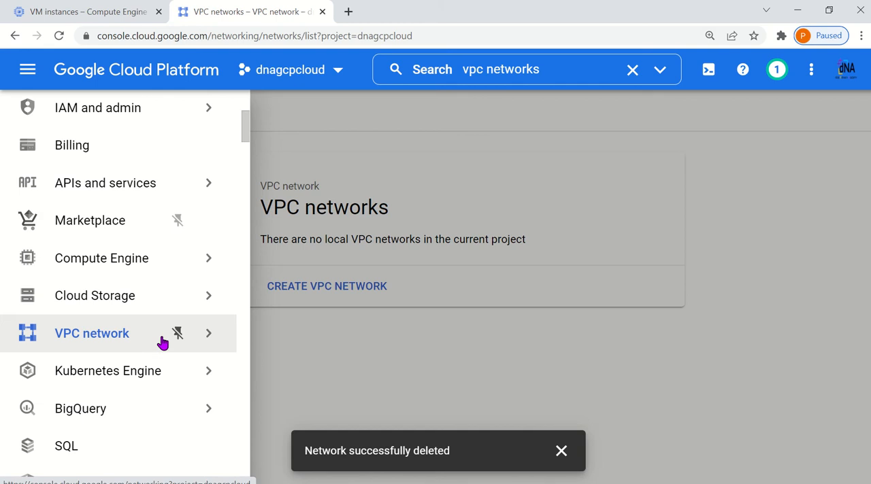
pyautogui.moveTo(209, 342)
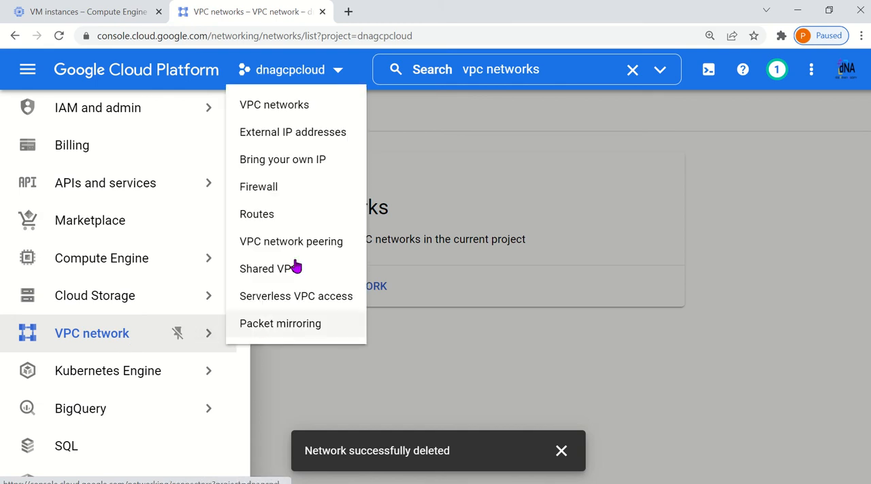
pyautogui.click(301, 108)
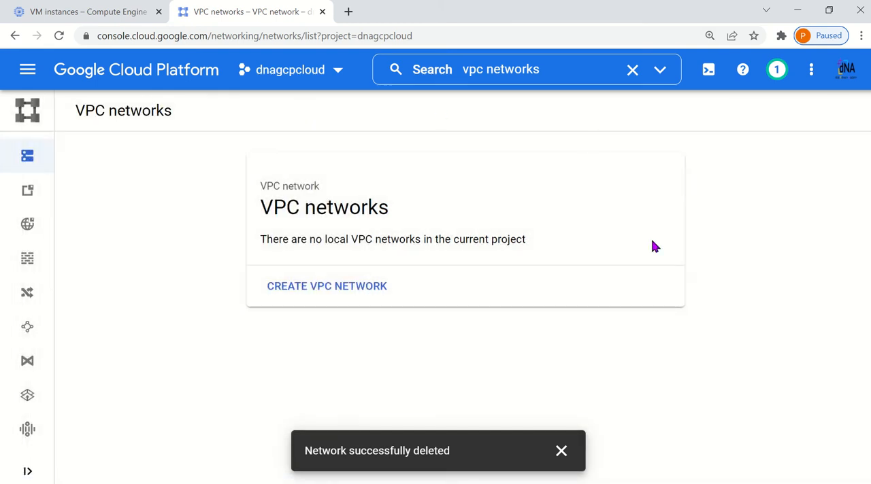
pyautogui.click(364, 288)
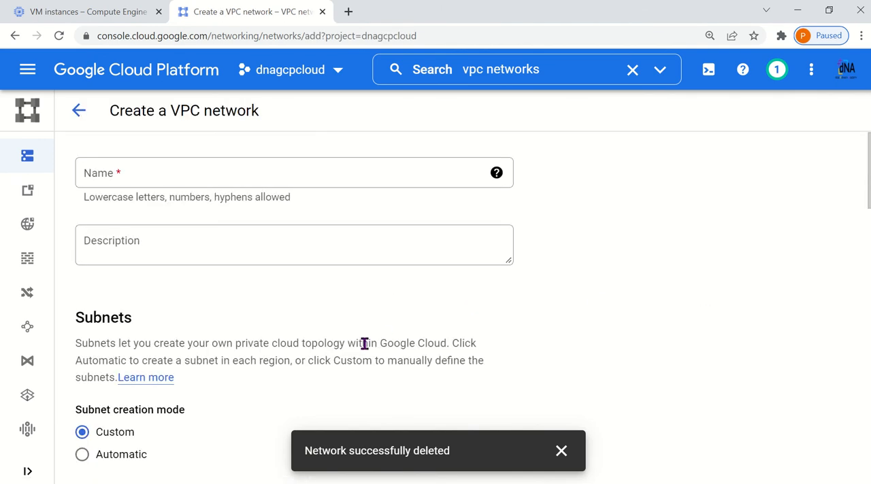
# Name the new VPC network vpcnw1, leaving its description empty
pyautogui.click(148, 171)
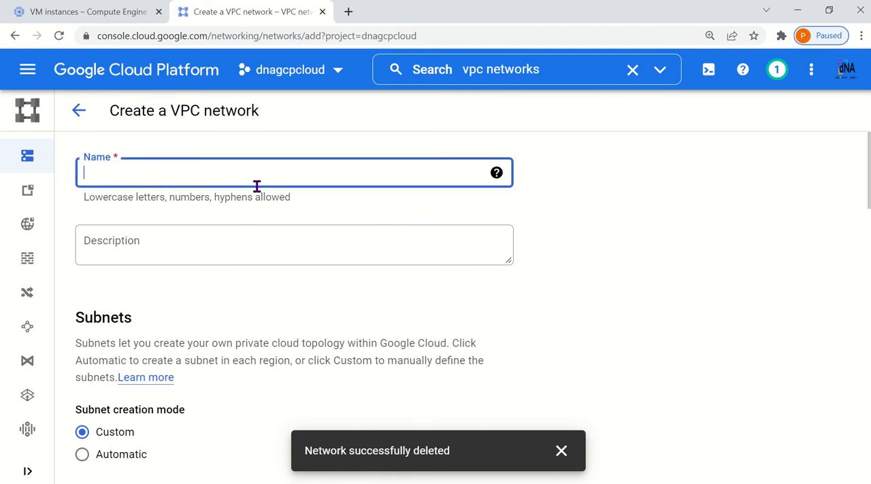
pyautogui.write('vp')
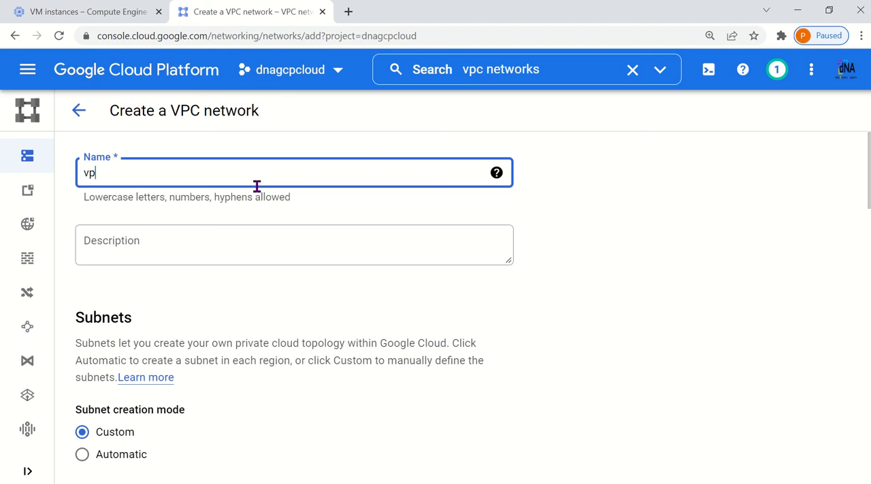
pyautogui.write('xcnw1')
pyautogui.press('BackSpace')
pyautogui.write('01')
pyautogui.press('BackSpace')
pyautogui.click(252, 229)
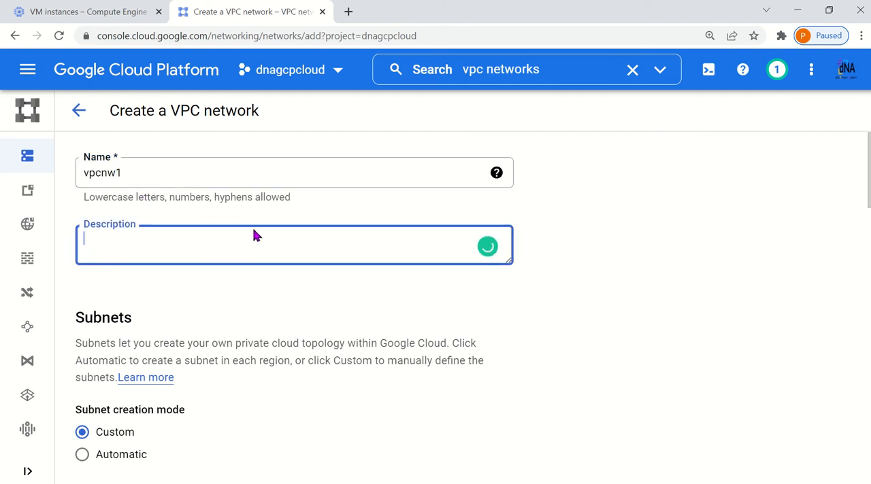
# Examine the regional IP address ranges of the Automatic subnet creation mode, and return the mode to Custom
pyautogui.scroll(-2, 435, 379)
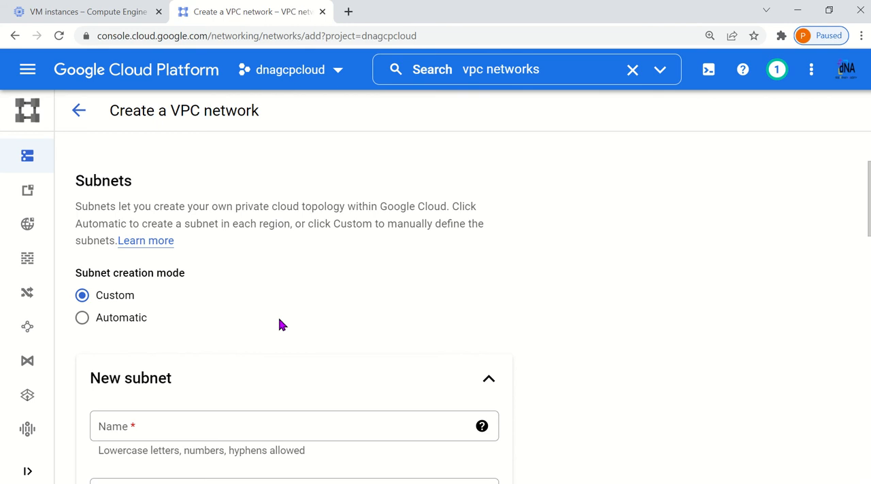
pyautogui.scroll(-1, 281, 324)
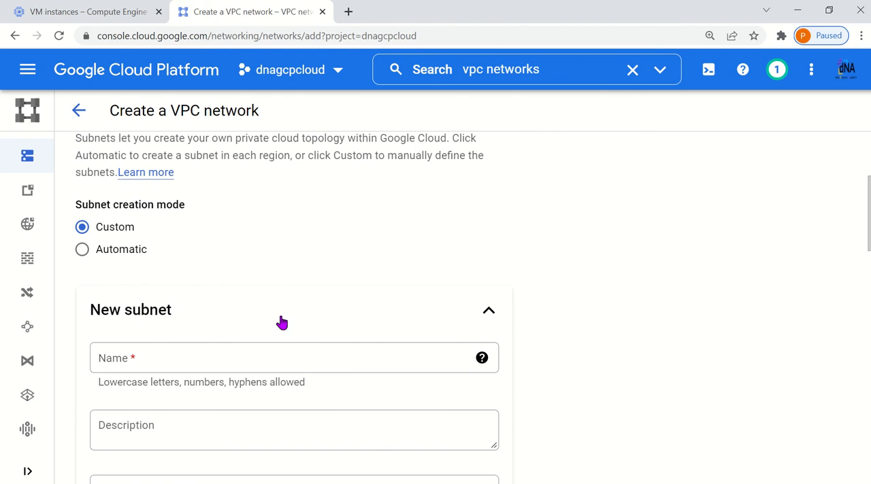
pyautogui.scroll(-1, 280, 320)
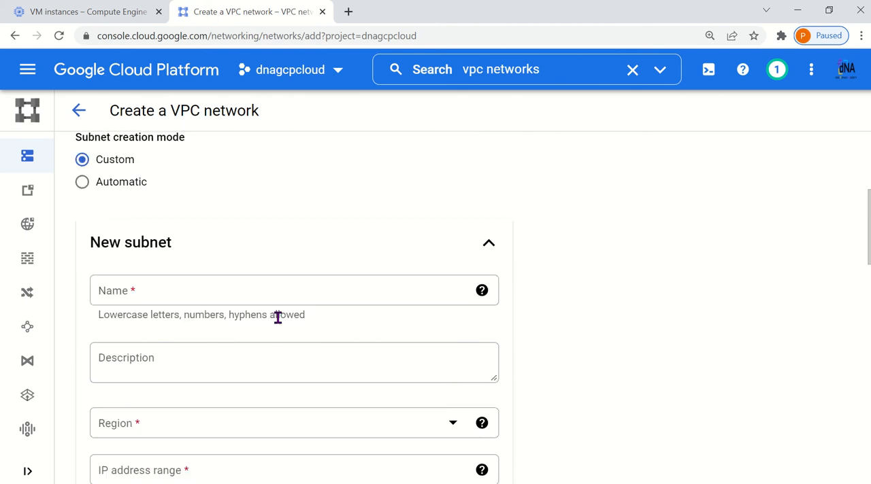
pyautogui.click(82, 181)
pyautogui.scroll(-1, 328, 300)
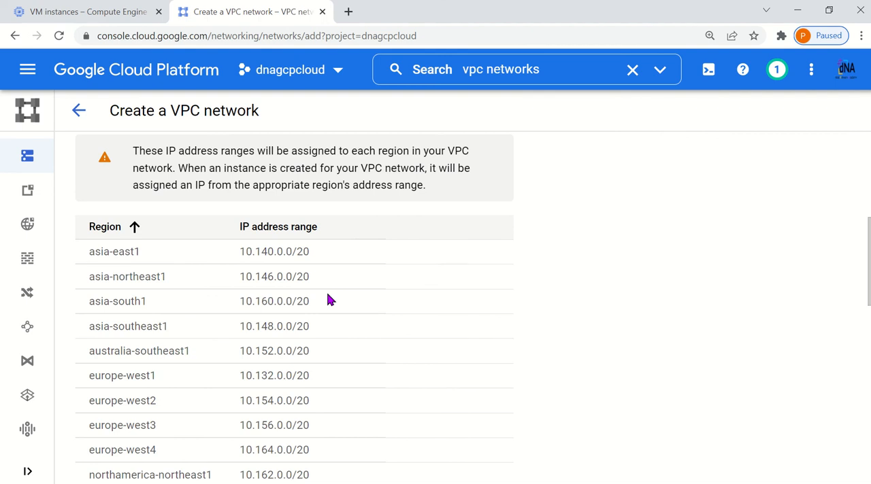
pyautogui.scroll(-1, 327, 300)
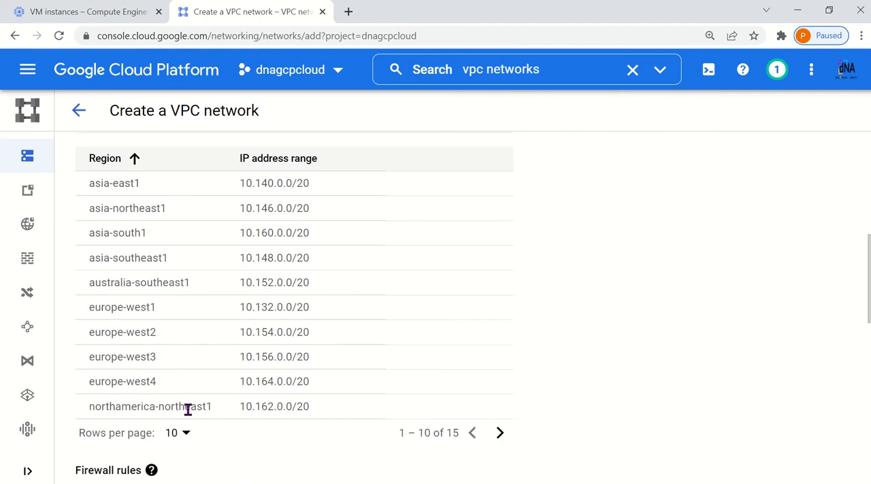
pyautogui.scroll(1, 232, 388)
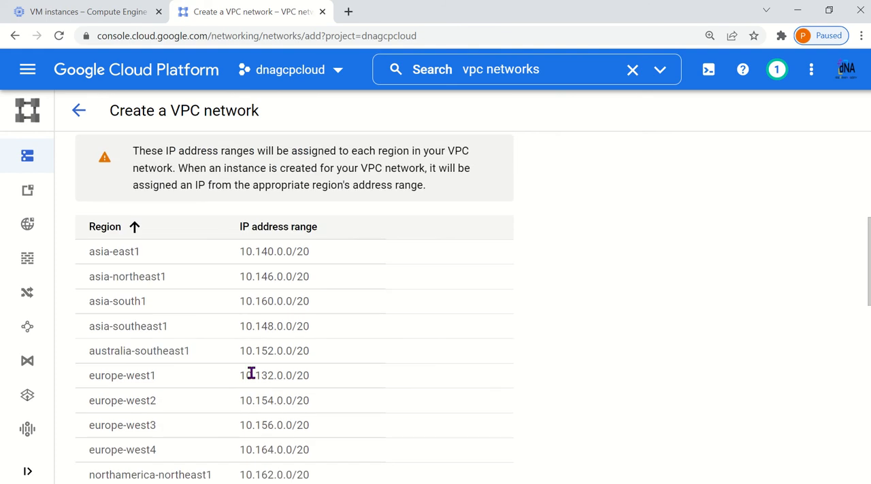
pyautogui.scroll(3, 250, 373)
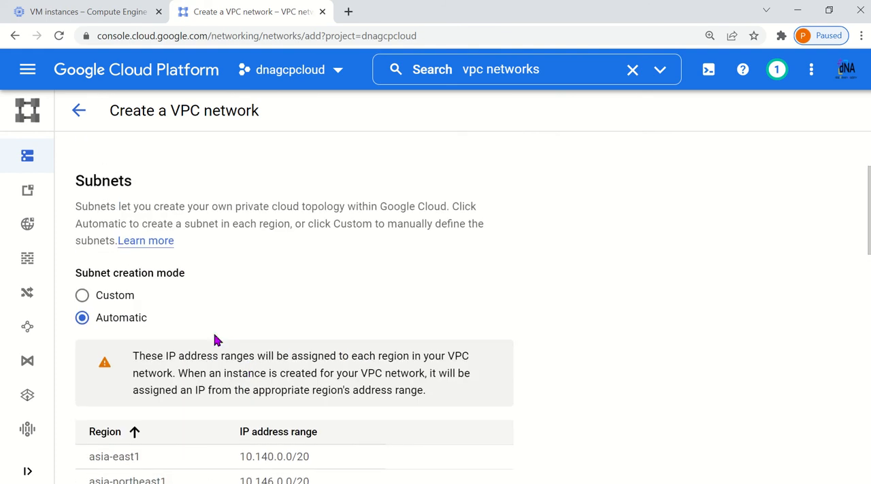
pyautogui.click(82, 298)
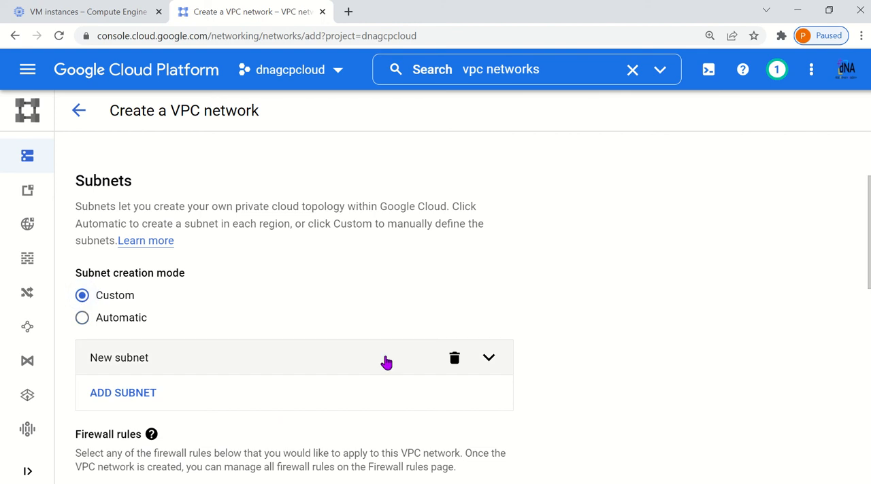
# Check vpcnw1's us-central1 subnets in the network diagram and return to the VPC network creation form
pyautogui.scroll(-1, 384, 362)
pyautogui.scroll(-2, 386, 362)
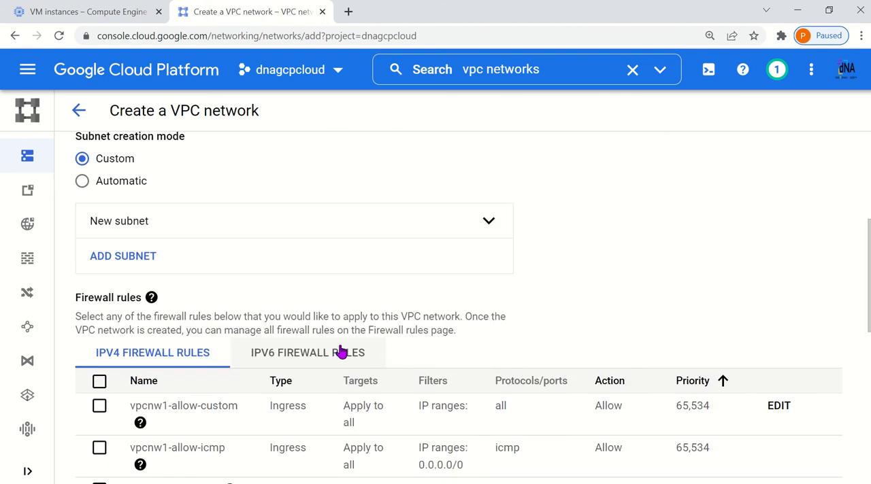
pyautogui.hotkey('alt', 'Tab')
pyautogui.click(234, 107)
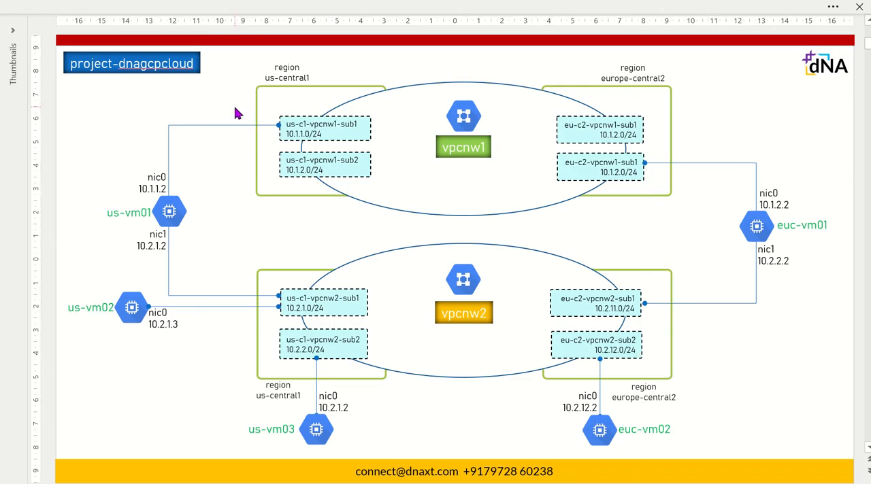
pyautogui.moveTo(237, 104); pyautogui.dragTo(393, 193)
pyautogui.hotkey('alt', 'Tab')
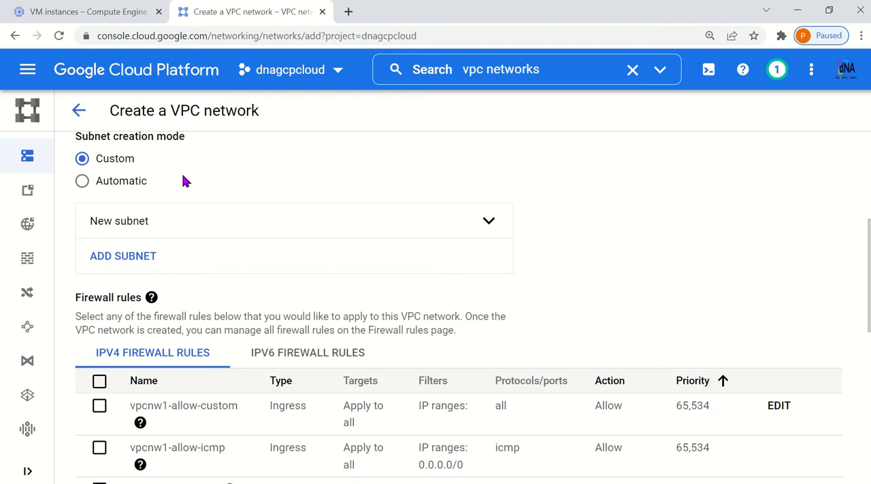
# Add a subnet to the network and name it us-c1-vpcnw1-sub1
pyautogui.click(152, 262)
pyautogui.scroll(-2, 320, 336)
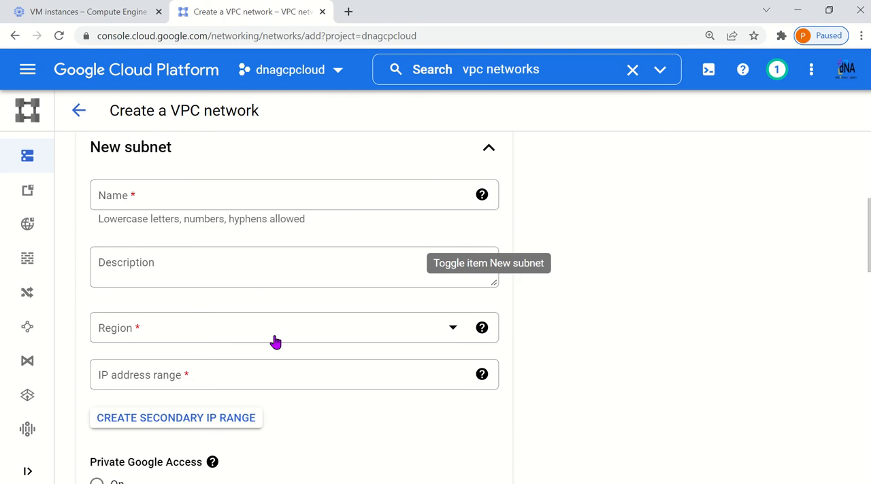
pyautogui.click(181, 192)
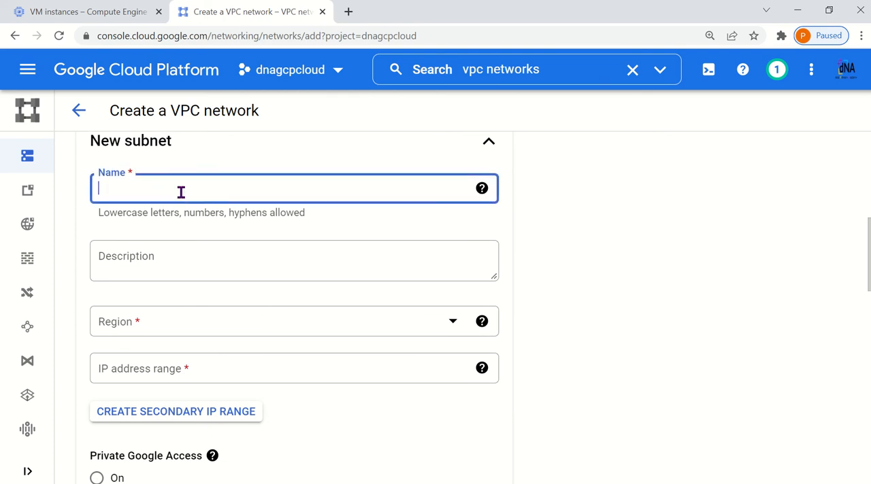
pyautogui.write('us-c1-vpcnw1-sub1')
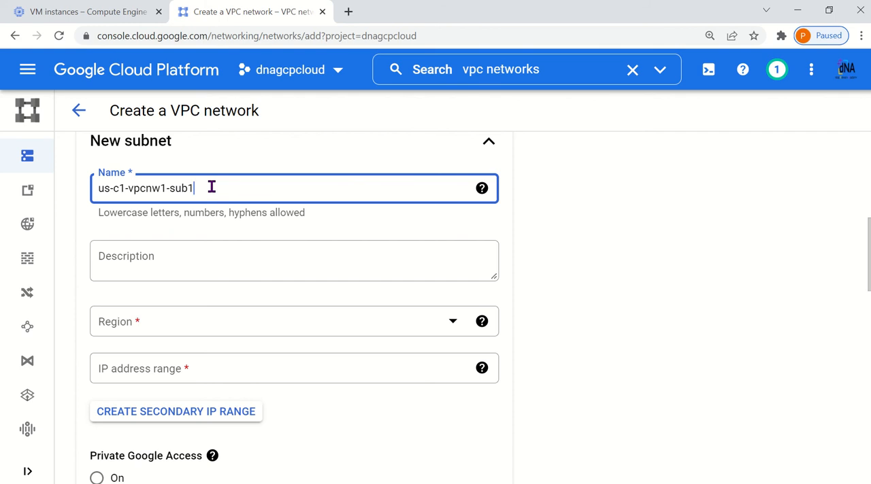
# Set the subnet's region to us-central1 and its IP address range to 10.1.1.0/24
pyautogui.click(193, 330)
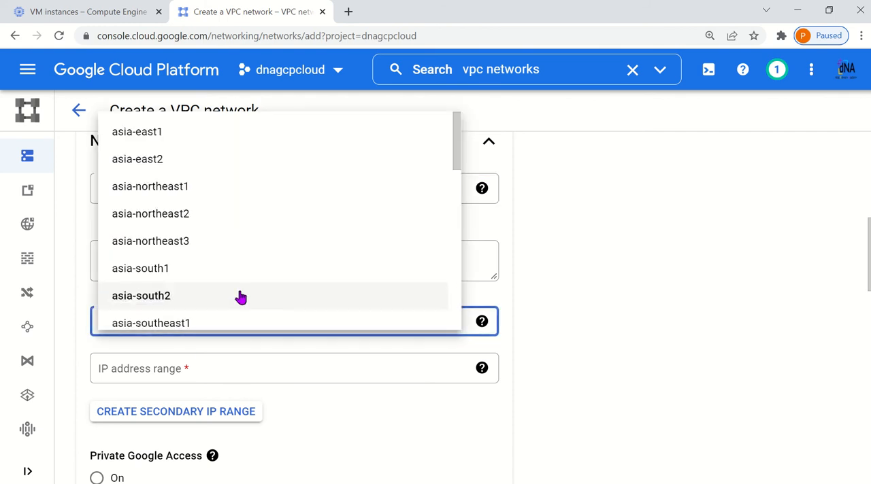
pyautogui.scroll(-3, 241, 296)
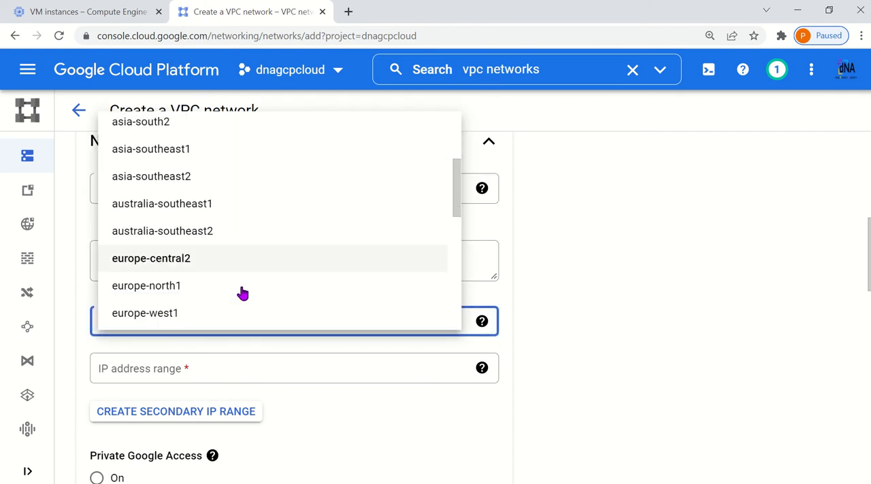
pyautogui.scroll(-9, 243, 293)
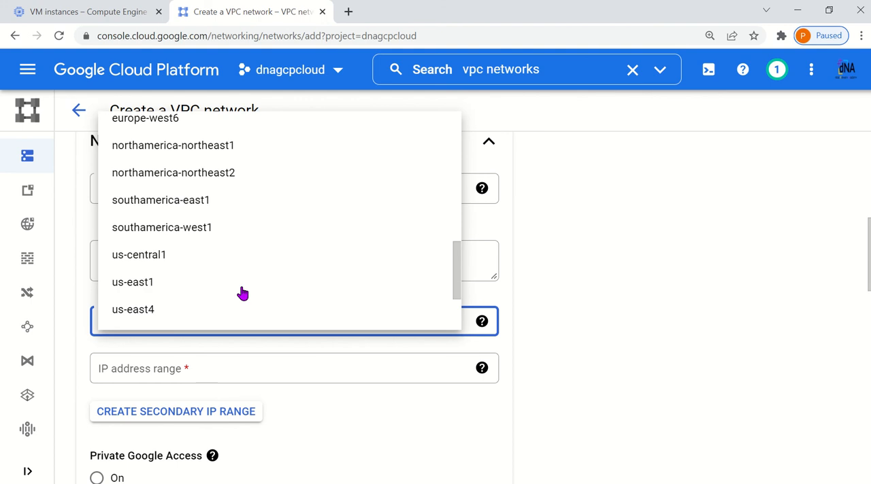
pyautogui.click(172, 261)
pyautogui.scroll(-1, 420, 367)
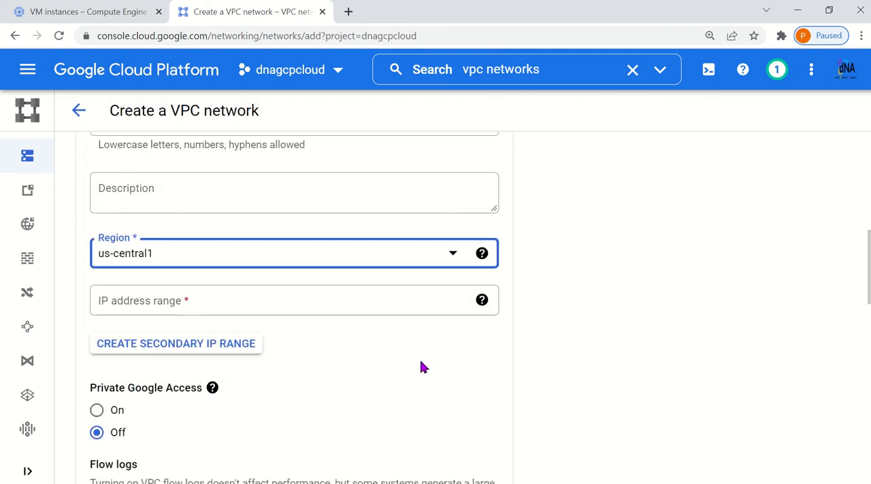
pyautogui.click(192, 297)
pyautogui.write('10.1.1.')
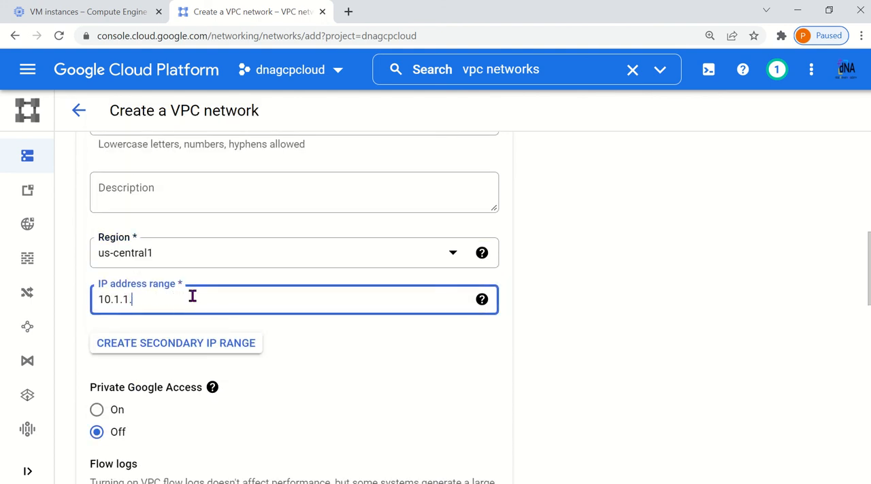
pyautogui.write('0/24')
pyautogui.scroll(-1, 454, 376)
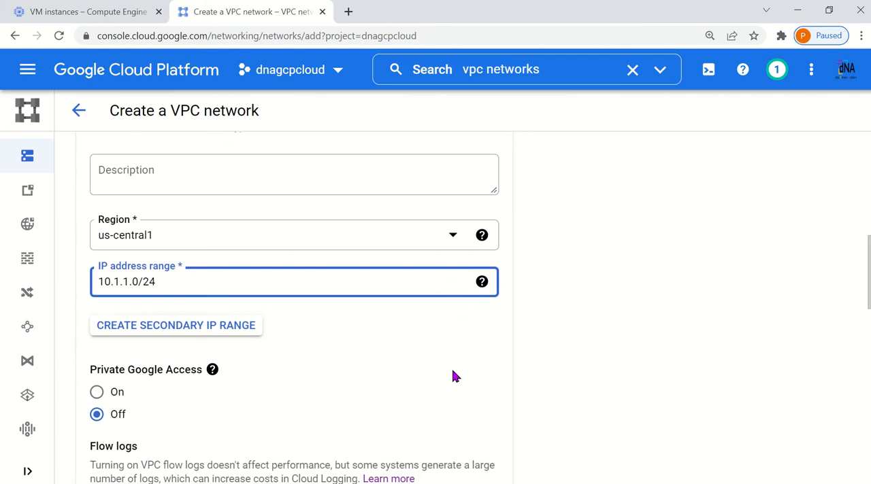
pyautogui.scroll(-2, 454, 376)
pyautogui.click(330, 260)
# Review the entries for us-c1-vpcnw1-sub1 and finish the subnet definition, keeping Private Google Access and flow logs off
pyautogui.scroll(1, 330, 262)
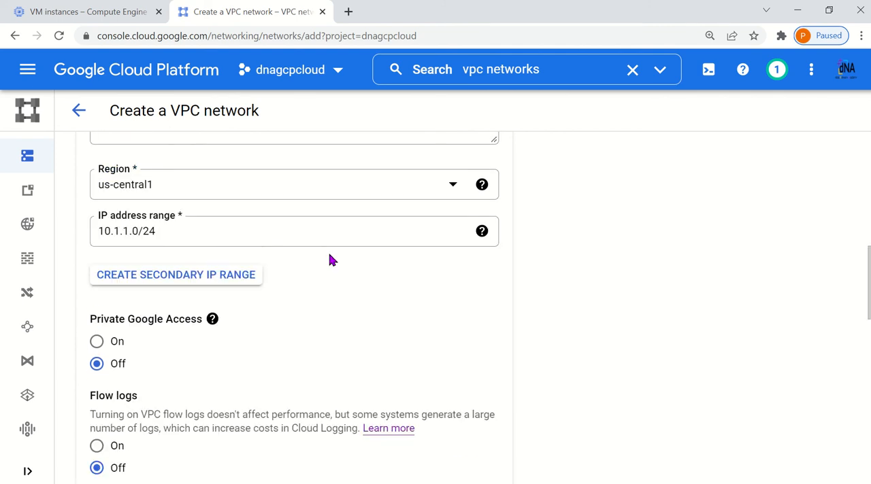
pyautogui.scroll(4, 330, 259)
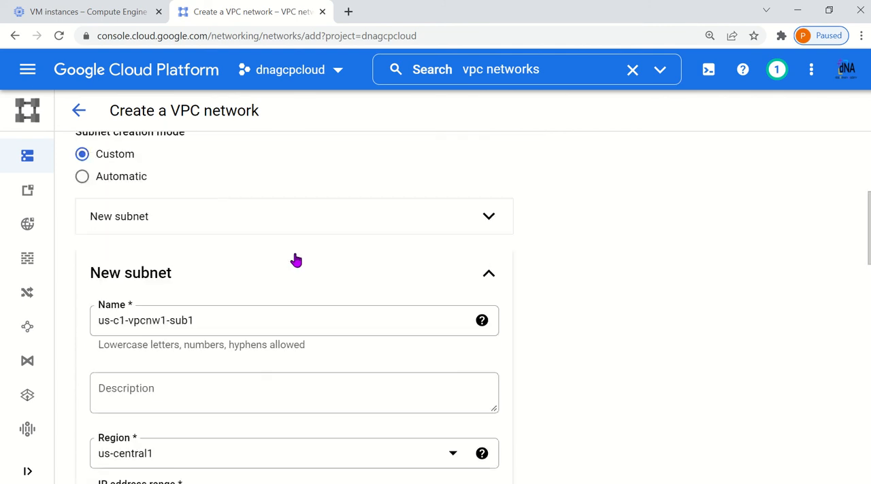
pyautogui.moveTo(210, 329); pyautogui.dragTo(96, 326)
pyautogui.scroll(-5, 245, 313)
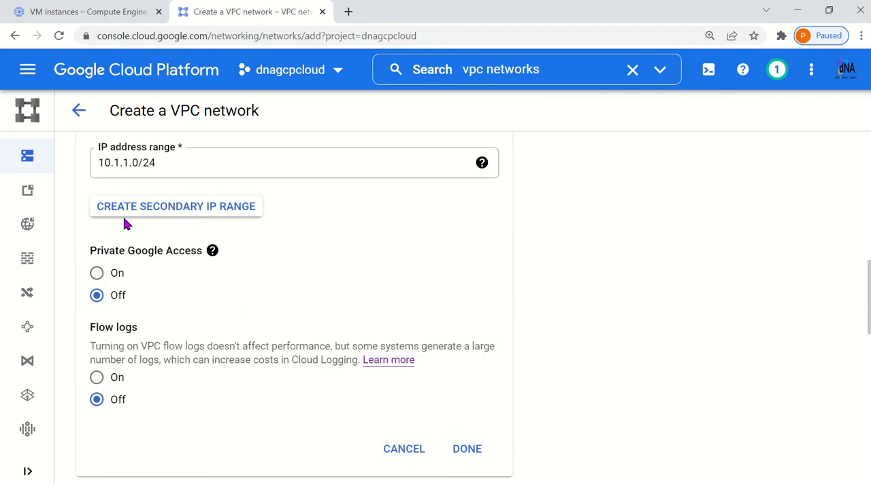
pyautogui.click(467, 450)
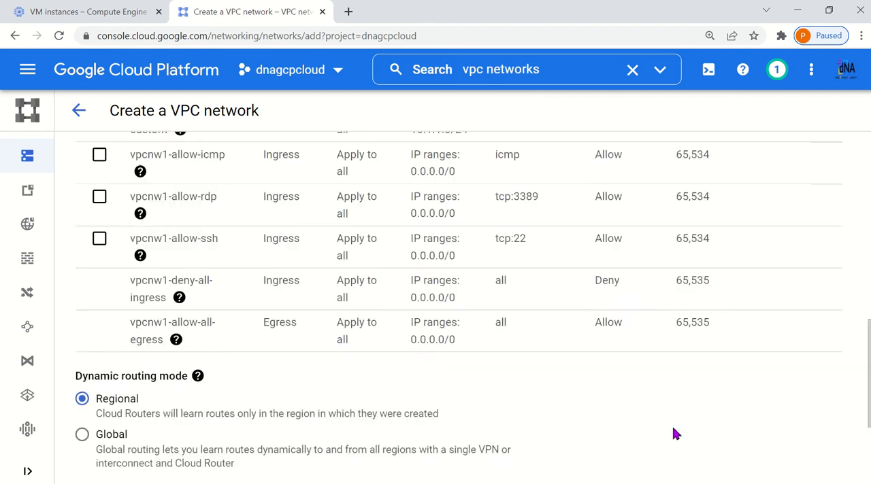
pyautogui.scroll(5, 477, 421)
pyautogui.scroll(-2, 196, 334)
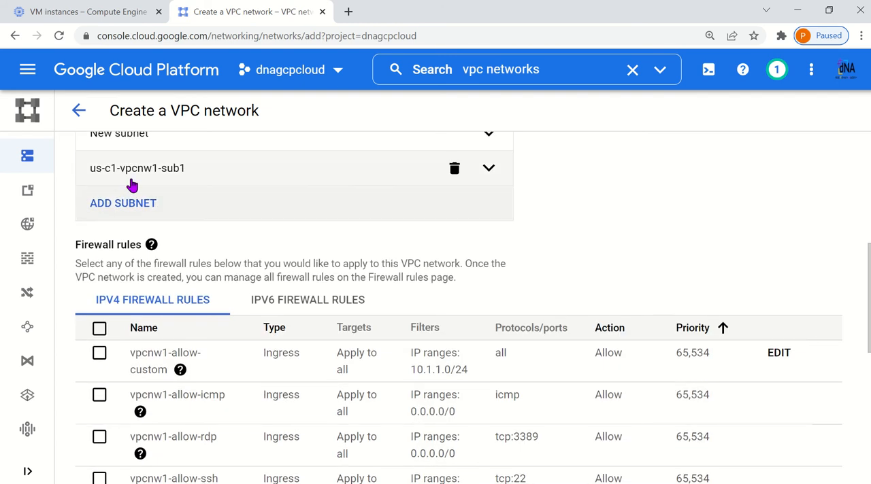
pyautogui.scroll(1, 124, 210)
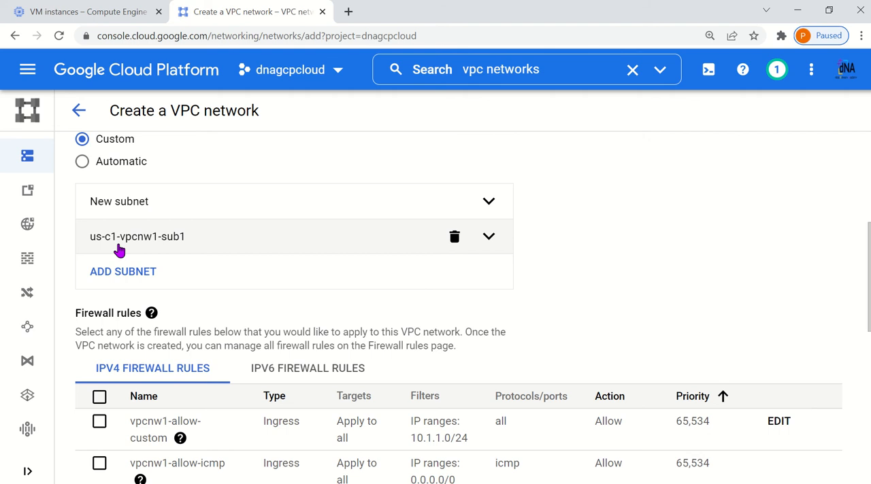
pyautogui.scroll(-2, 117, 245)
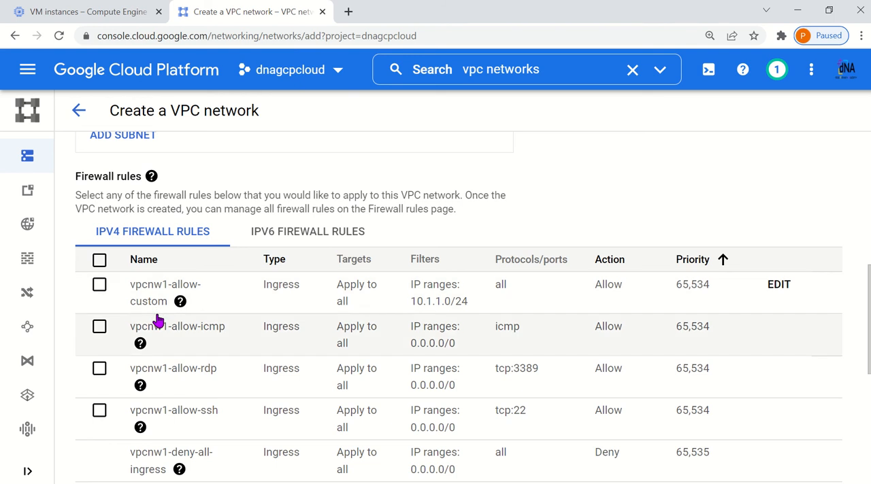
# Examine the IPv4 firewall rules, particularly the IP range filter of the vpcnw1-allow-custom rule
pyautogui.scroll(1, 243, 254)
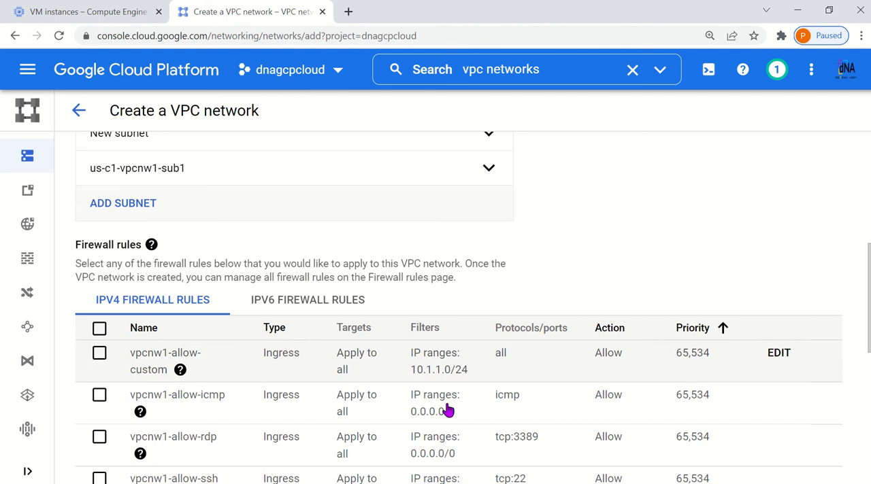
pyautogui.scroll(-1, 453, 413)
pyautogui.scroll(-1, 456, 415)
pyautogui.moveTo(411, 306); pyautogui.dragTo(473, 315)
pyautogui.scroll(2, 295, 266)
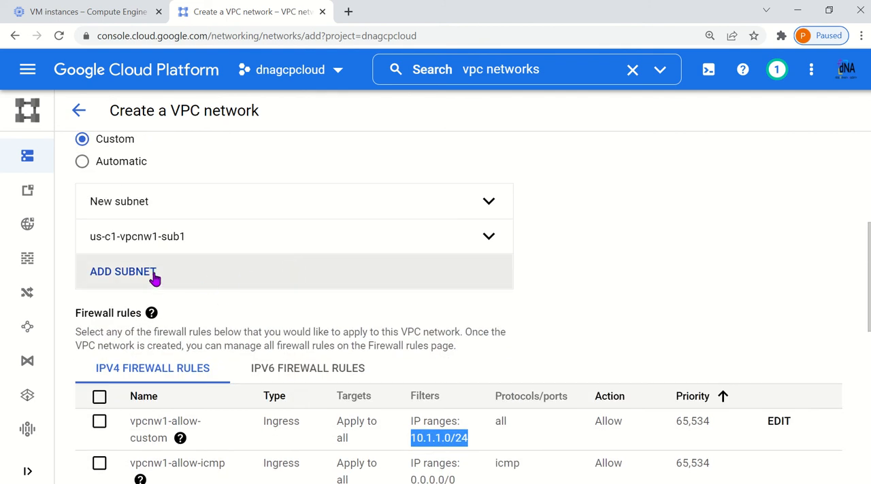
# Add another subnet to the network and name it us-c1-vpcnw1-sub2
pyautogui.click(154, 276)
pyautogui.click(185, 347)
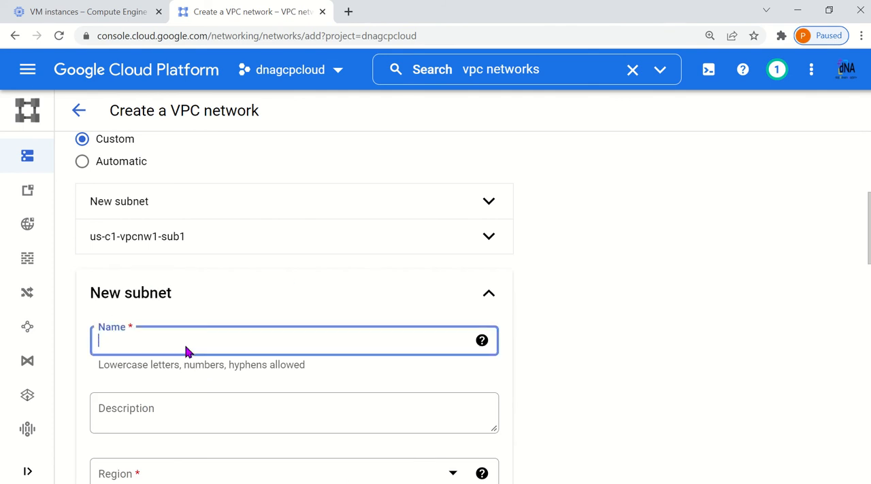
pyautogui.write('us0')
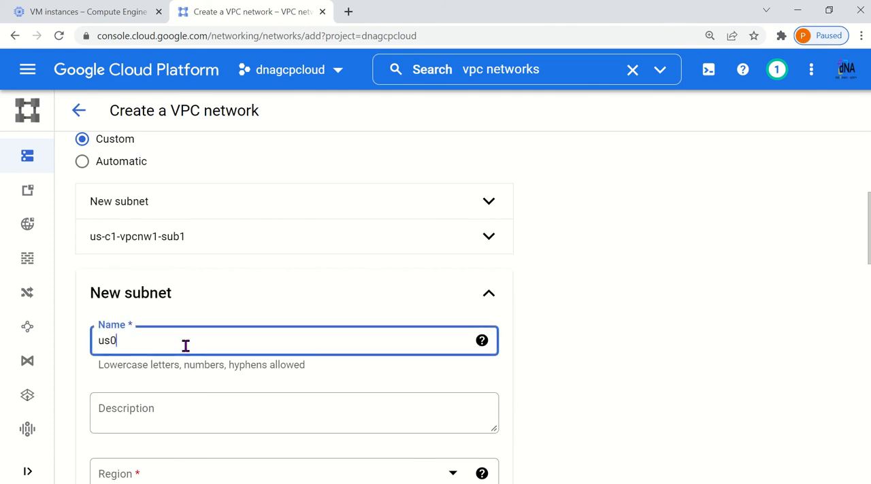
pyautogui.write('c1')
pyautogui.press('BackSpace')
pyautogui.press('BackSpace')
pyautogui.press('BackSpace')
pyautogui.write('1-c1-vpcnw1-sub2')
# Set us-c1-vpcnw1-sub2's region to us-central1 and its IP address range to 10.1.2.0/24, and finish the subnet definition
pyautogui.scroll(-2, 245, 367)
pyautogui.click(172, 339)
pyautogui.scroll(-6, 204, 306)
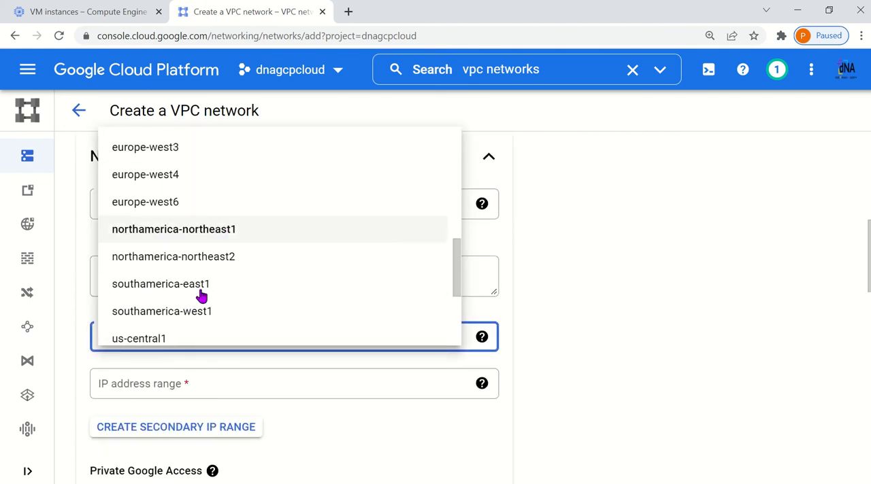
pyautogui.click(175, 339)
pyautogui.scroll(-2, 589, 373)
pyautogui.click(196, 247)
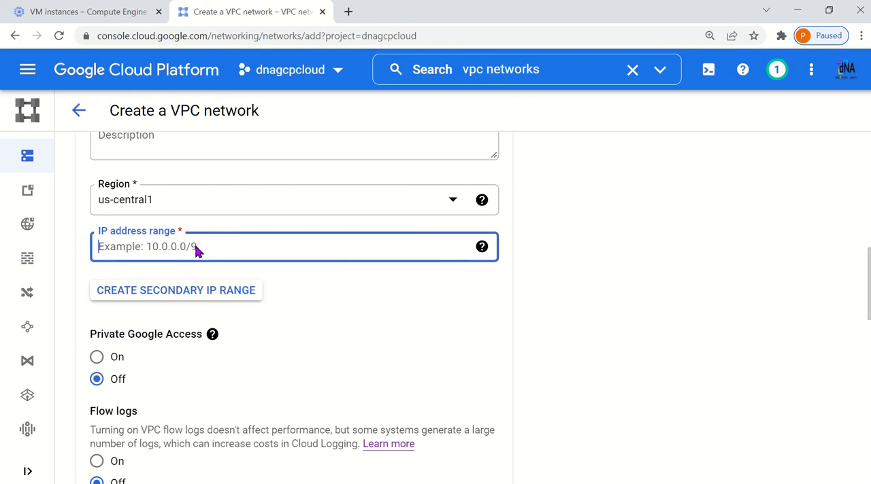
pyautogui.write('10.')
pyautogui.write('1.')
pyautogui.write('2.-')
pyautogui.write('0/24')
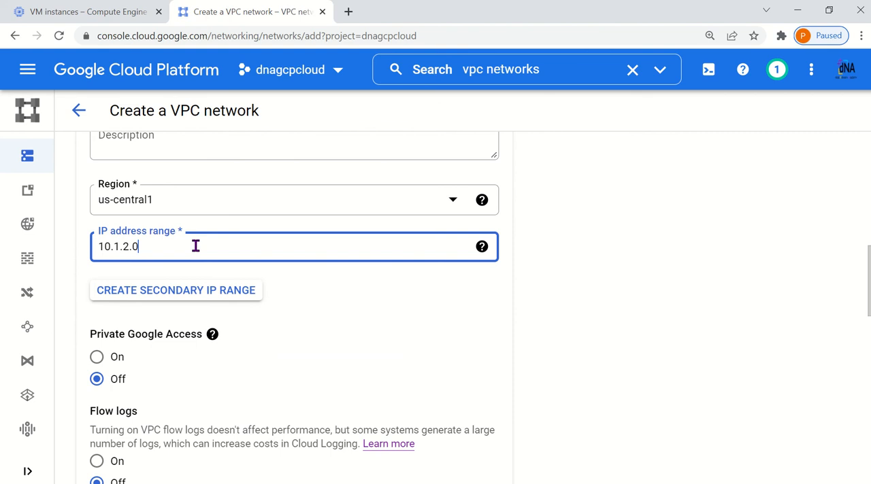
pyautogui.scroll(-1, 229, 248)
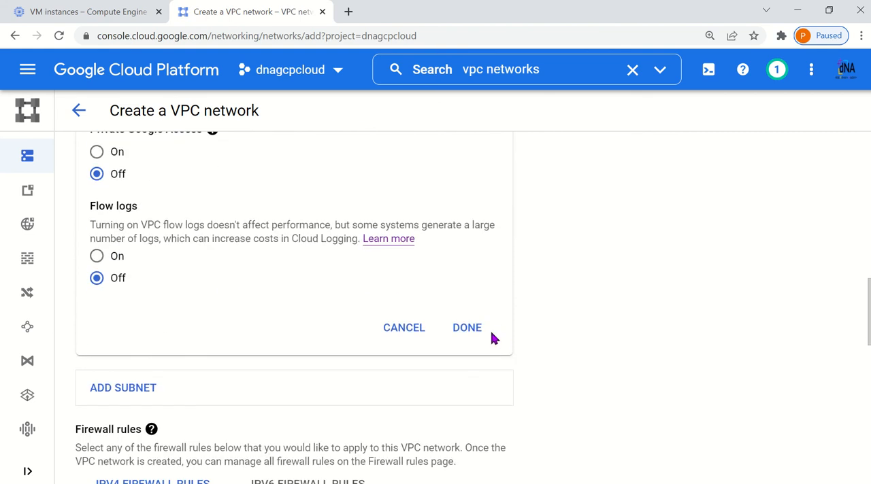
pyautogui.click(469, 328)
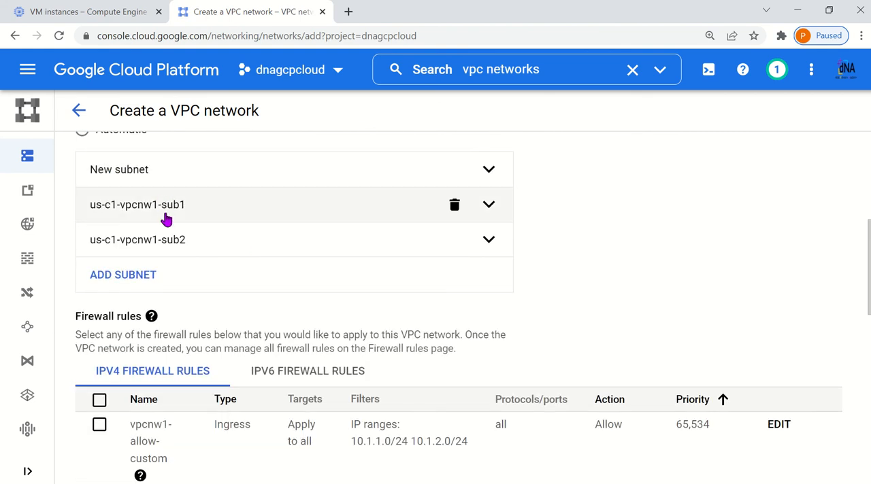
# Check the vpcnw1-allow-custom firewall rule's IP ranges for the range of us-c1-vpcnw1-sub2
pyautogui.scroll(-2, 300, 226)
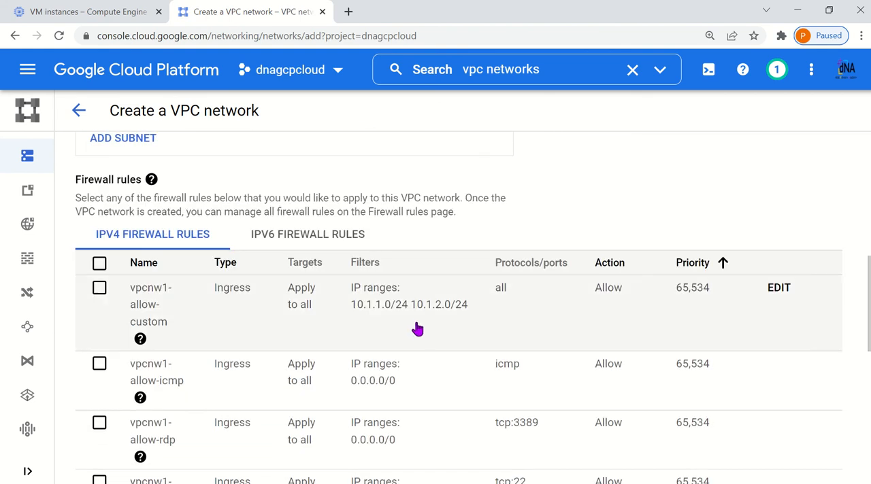
pyautogui.moveTo(411, 313); pyautogui.dragTo(468, 312)
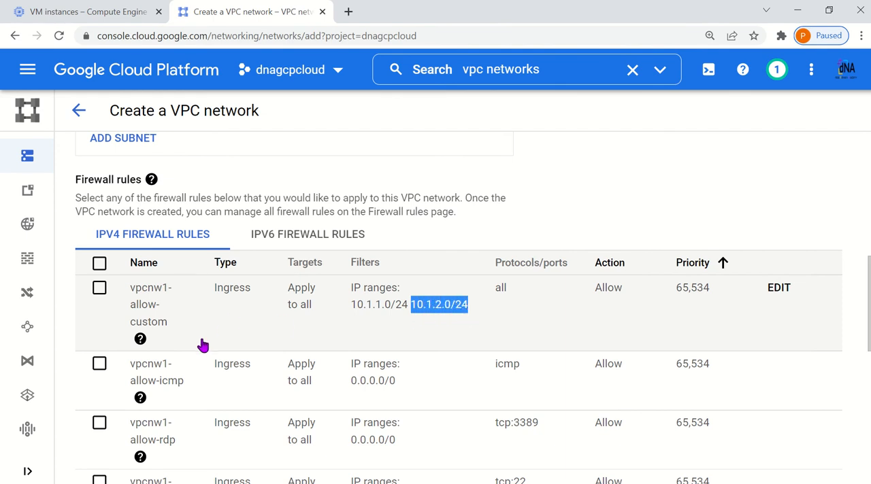
pyautogui.scroll(3, 219, 331)
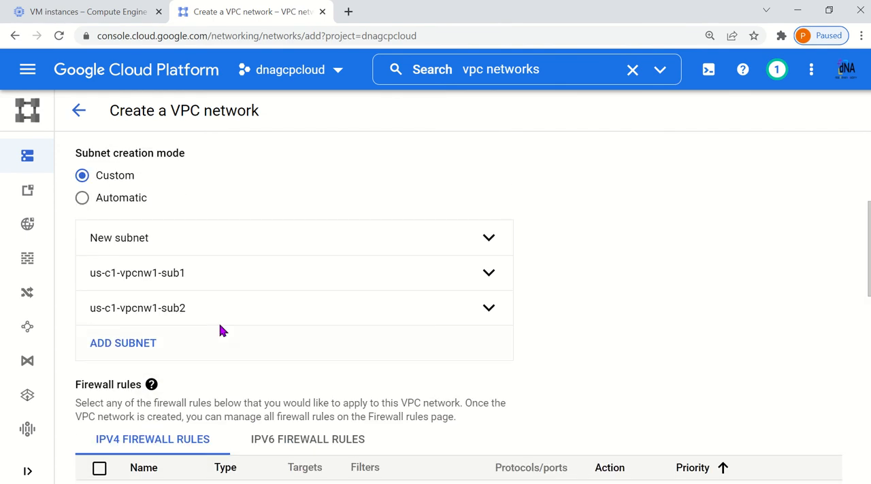
# Add a third subnet to the network and name it eu-c2-vpcnw1-sub1
pyautogui.click(144, 349)
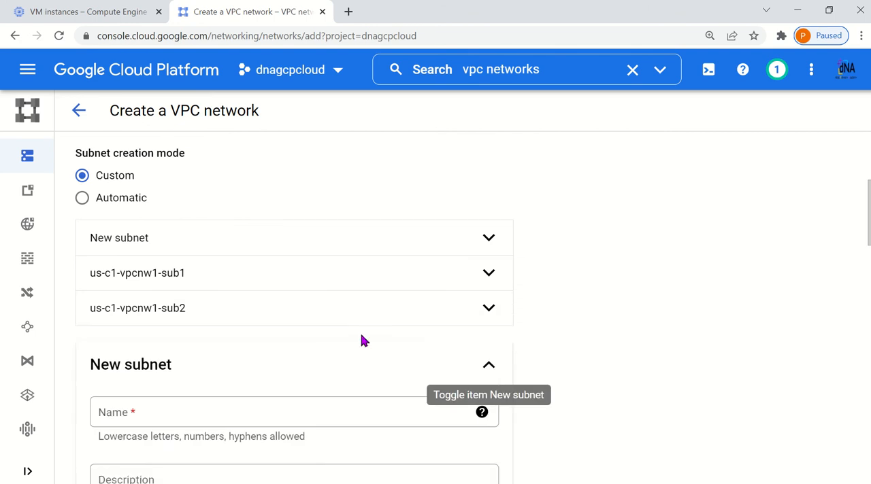
pyautogui.scroll(-3, 213, 327)
pyautogui.click(166, 212)
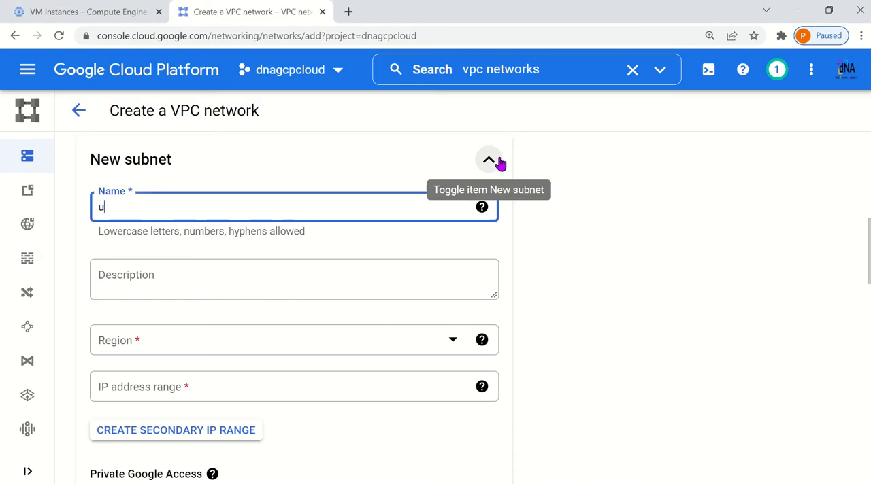
pyautogui.press('BackSpace')
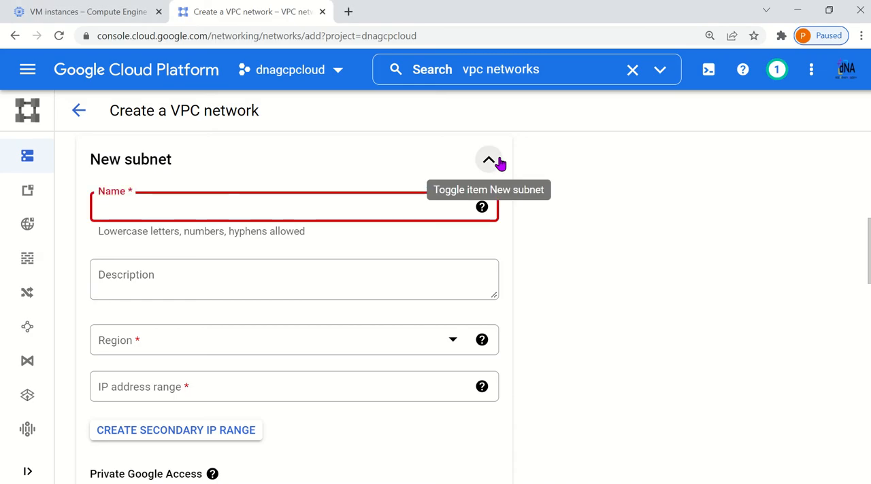
pyautogui.write('eu')
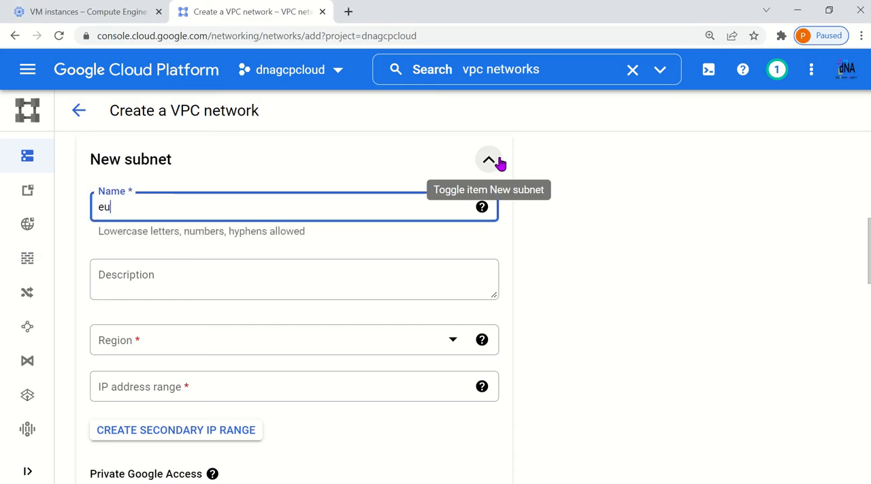
pyautogui.write('-c2-')
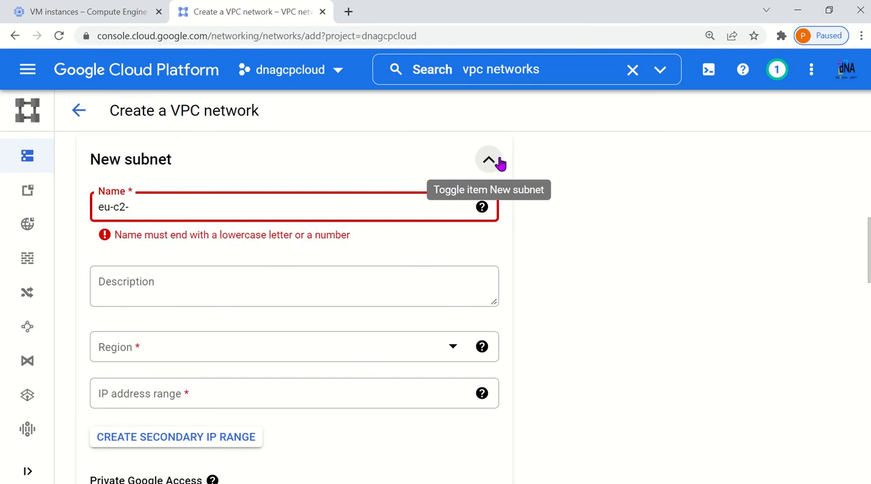
pyautogui.write('vpc')
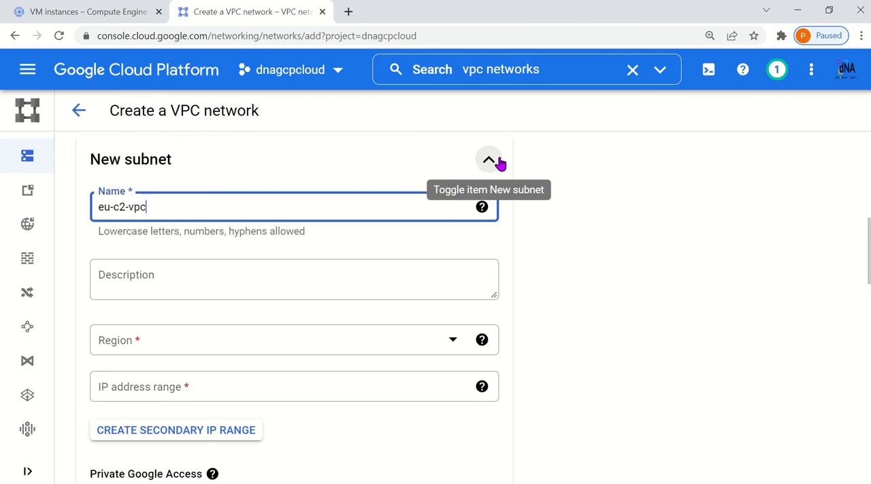
pyautogui.write('nw1-sub1')
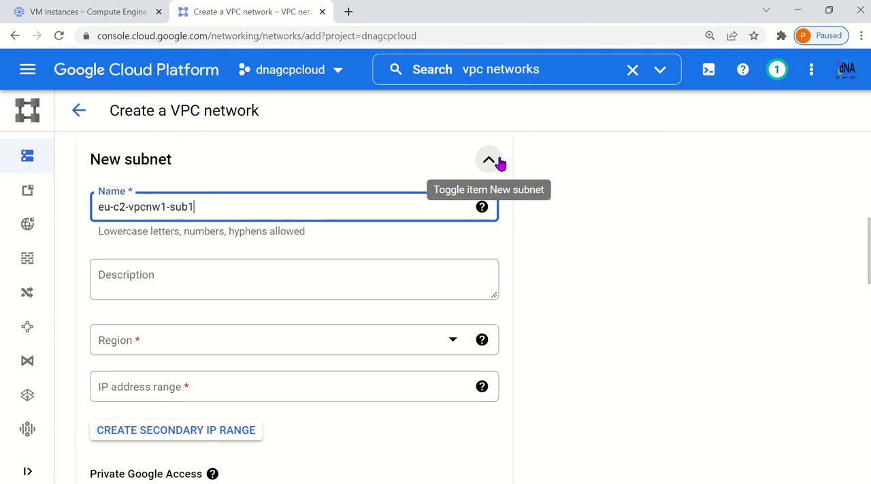
# Set eu-c2-vpcnw1-sub1's region to europe-central2 and its IP address range to 10.1.11.0/24, and finish the subnet definition
pyautogui.click(175, 352)
pyautogui.scroll(-3, 204, 320)
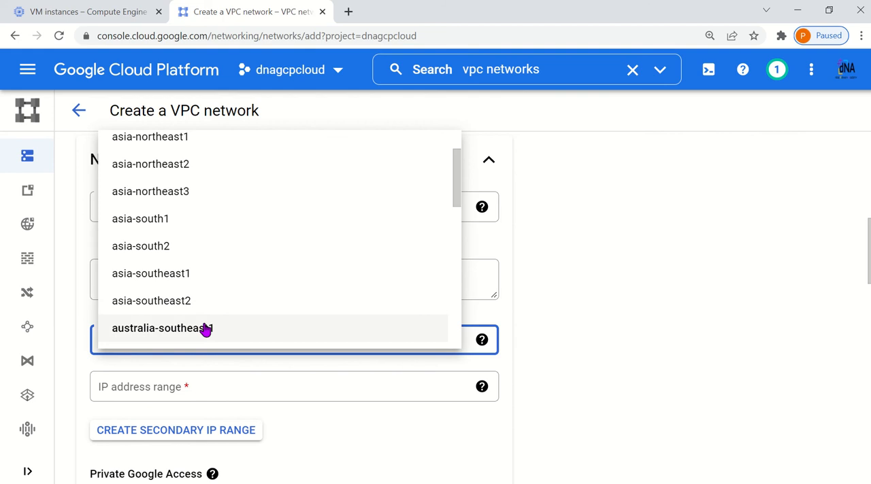
pyautogui.scroll(-1, 200, 301)
pyautogui.click(193, 249)
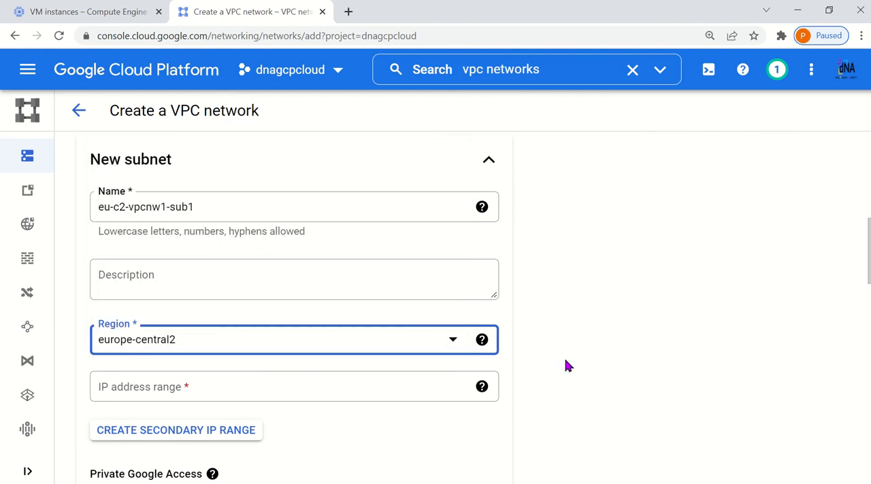
pyautogui.scroll(-1, 565, 358)
pyautogui.click(224, 318)
pyautogui.write('10.1.11.0/24')
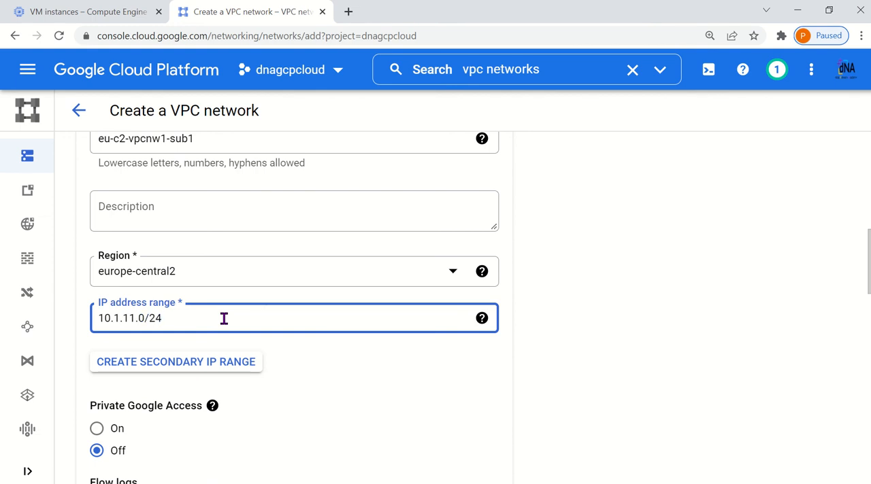
pyautogui.scroll(-2, 562, 399)
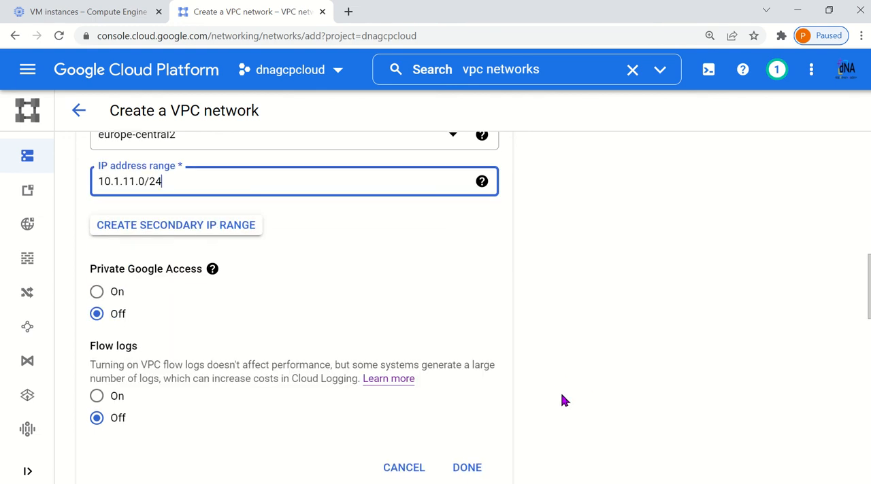
pyautogui.click(476, 471)
# Check the vpcnw1-allow-custom firewall rule's IP ranges for the range of eu-c2-vpcnw1-sub1
pyautogui.scroll(-2, 535, 402)
pyautogui.scroll(-1, 519, 438)
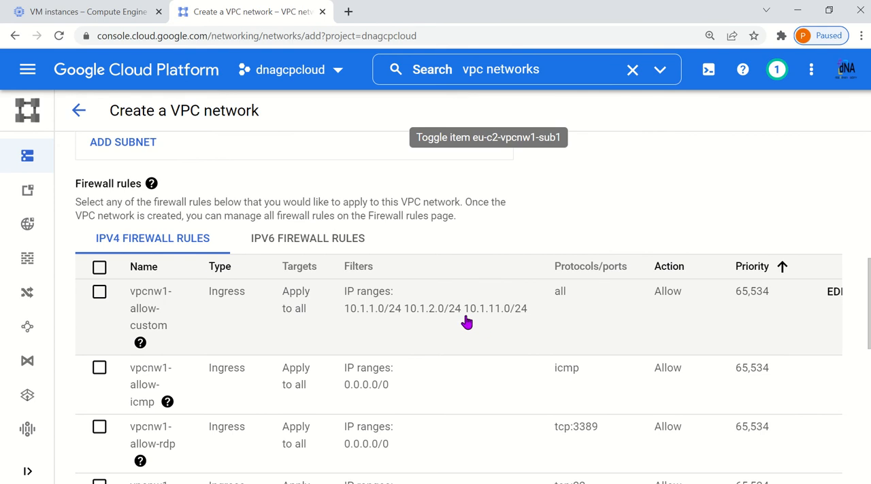
pyautogui.moveTo(465, 318); pyautogui.dragTo(526, 320)
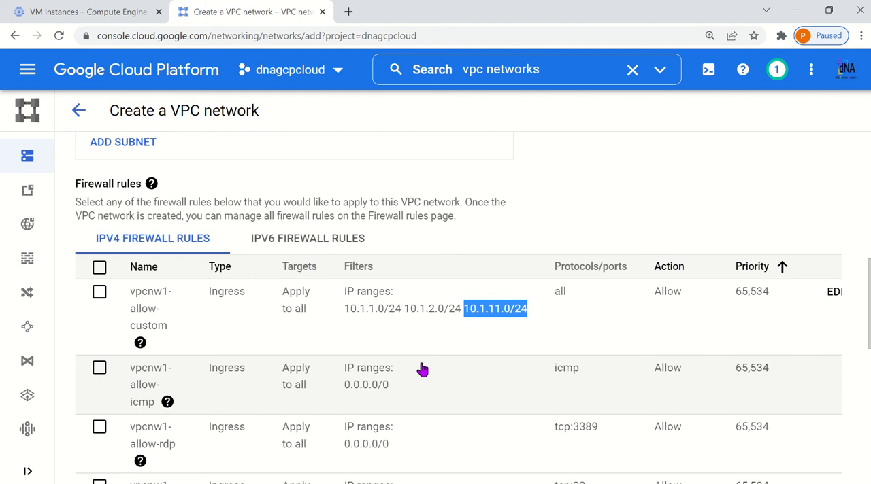
pyautogui.scroll(3, 422, 368)
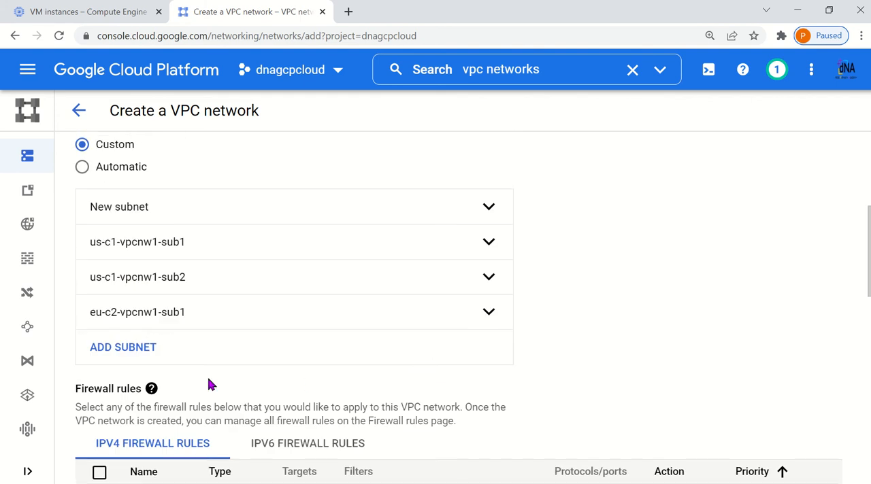
# Reopen the eu-c2-vpcnw1-sub1 subnet to review its settings and close it without changes
pyautogui.moveTo(193, 323); pyautogui.dragTo(85, 320)
pyautogui.scroll(-5, 234, 381)
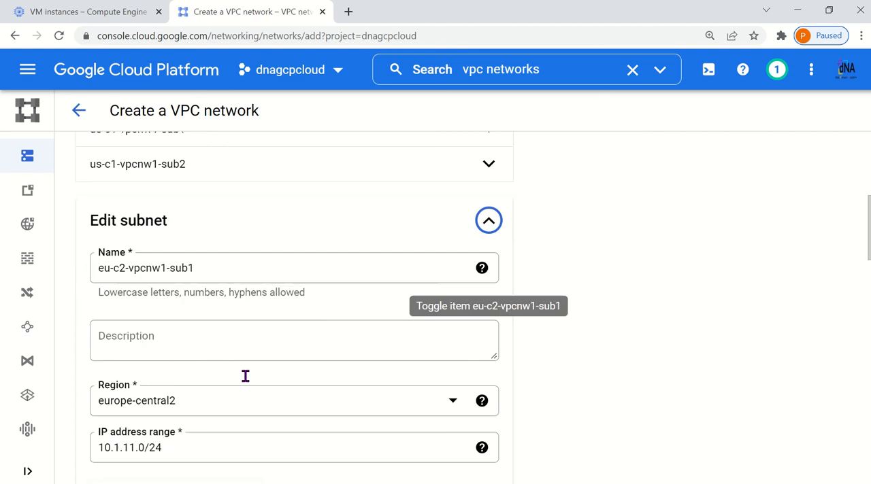
pyautogui.scroll(-3, 471, 390)
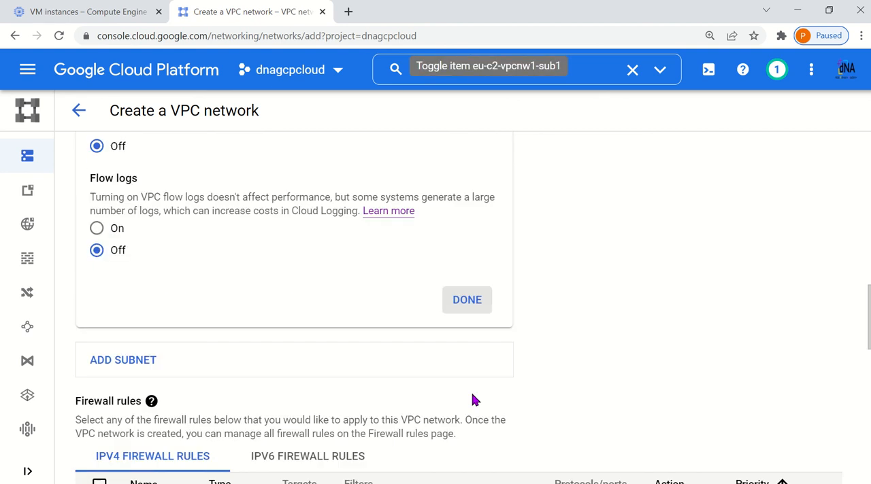
pyautogui.click(457, 299)
# Add a fourth subnet to the network and name it eu-c2-vpcnw1-sub2
pyautogui.click(141, 349)
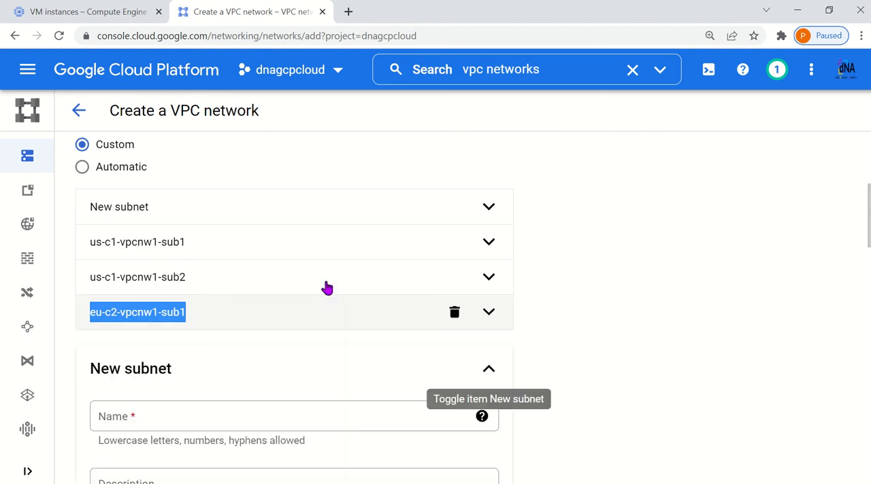
pyautogui.click(159, 419)
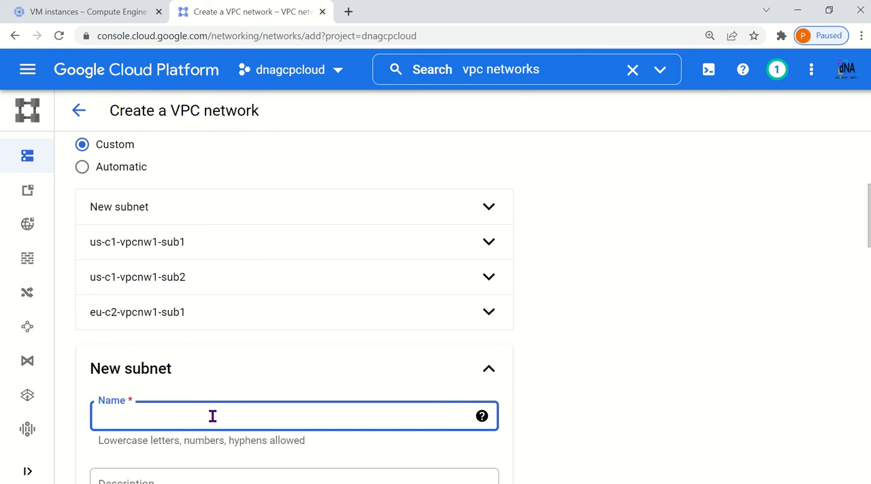
pyautogui.click(212, 416)
pyautogui.click(213, 416)
pyautogui.scroll(-3, 212, 416)
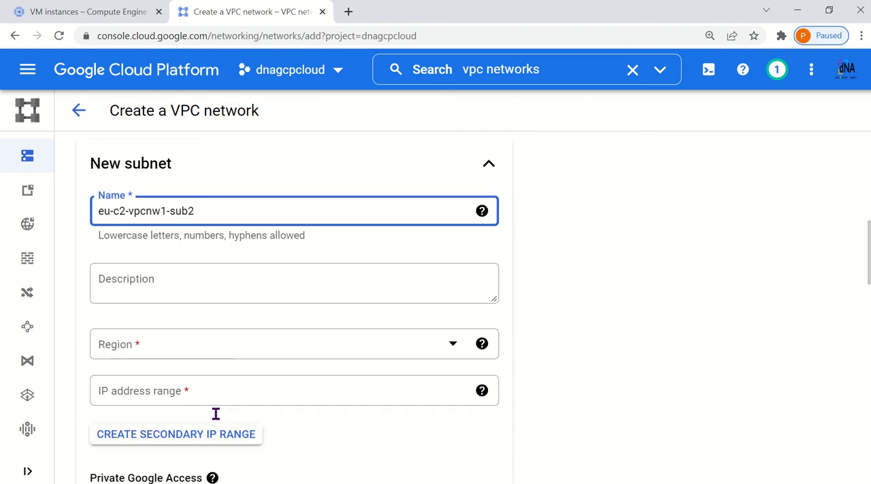
# Set eu-c2-vpcnw1-sub2's region to europe-central2 and its IP address range to 10.1.12.0/24, and finish the subnet definition
pyautogui.click(165, 344)
pyautogui.scroll(-1, 207, 338)
pyautogui.scroll(-3, 207, 338)
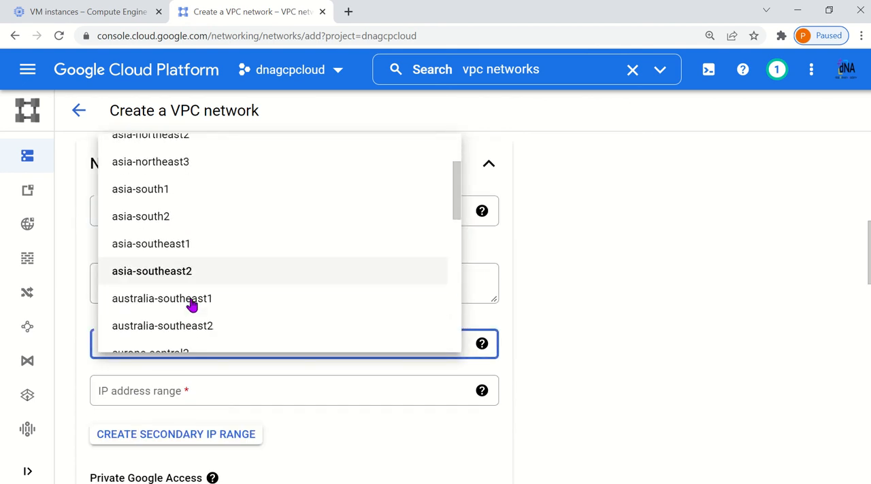
pyautogui.click(186, 255)
pyautogui.scroll(-2, 267, 271)
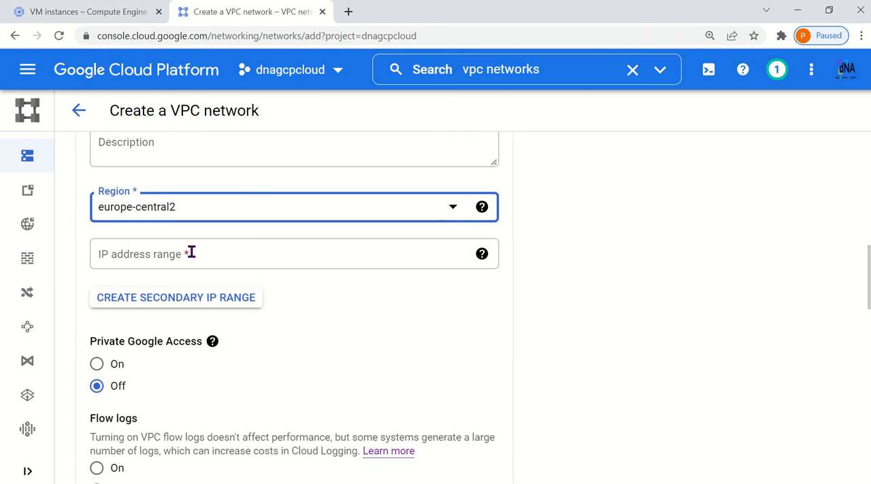
pyautogui.click(190, 252)
pyautogui.write('10.1.12.0/24')
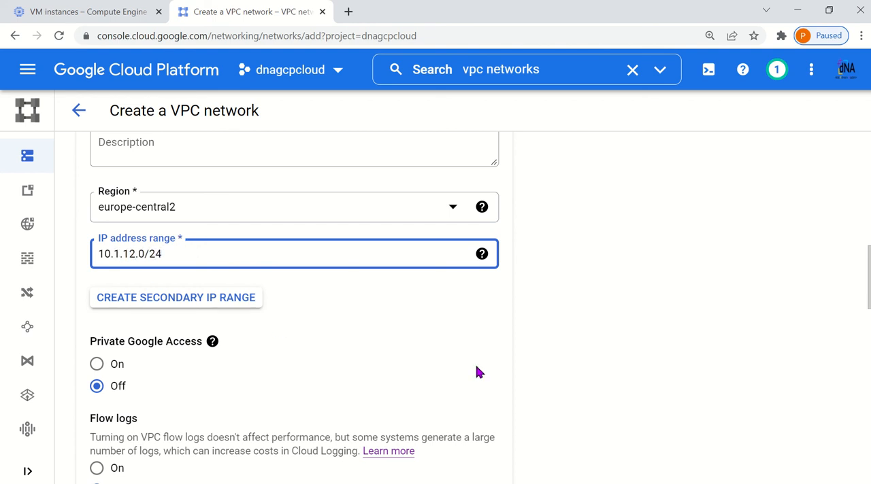
pyautogui.scroll(-3, 476, 371)
pyautogui.click(472, 413)
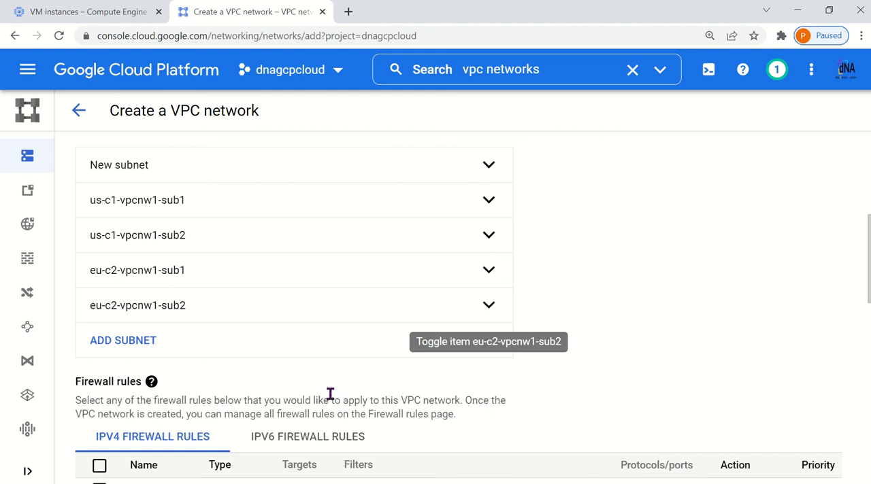
pyautogui.scroll(3, 181, 217)
pyautogui.scroll(2, 150, 228)
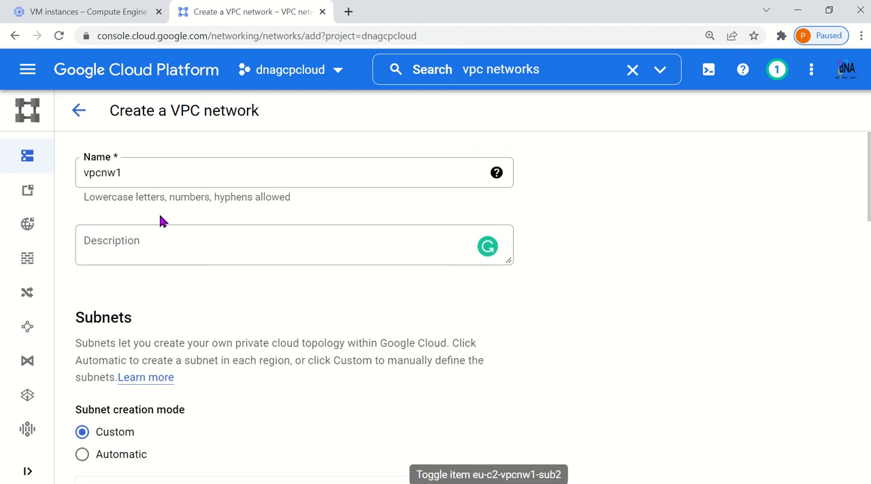
# Review the network's name and its list of defined subnets before creating it
pyautogui.moveTo(144, 175); pyautogui.dragTo(71, 179)
pyautogui.click(632, 342)
pyautogui.scroll(-2, 531, 347)
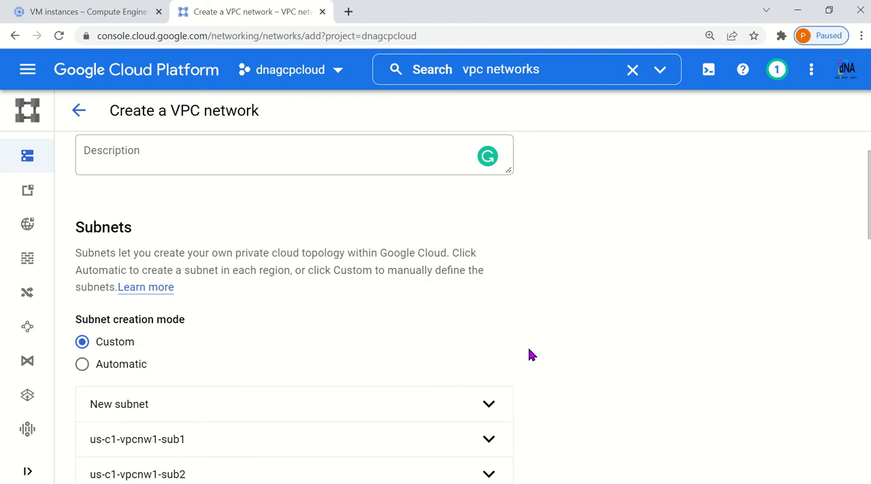
pyautogui.scroll(-3, 122, 309)
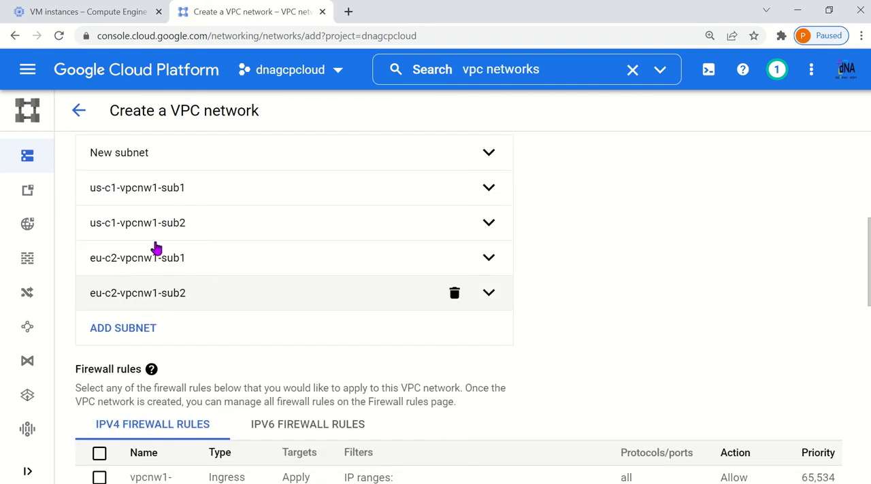
pyautogui.scroll(1, 245, 299)
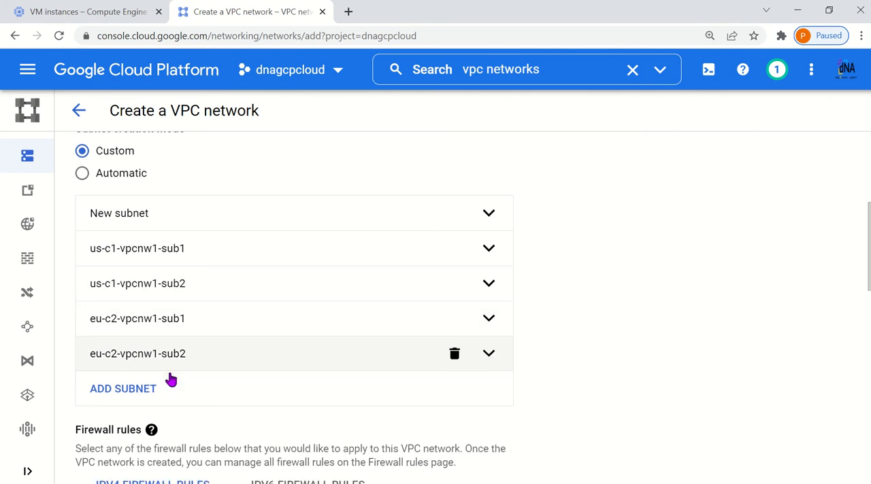
# Select all the IPv4 firewall rules for vpcnw1 and try to create the network
pyautogui.scroll(-4, 170, 378)
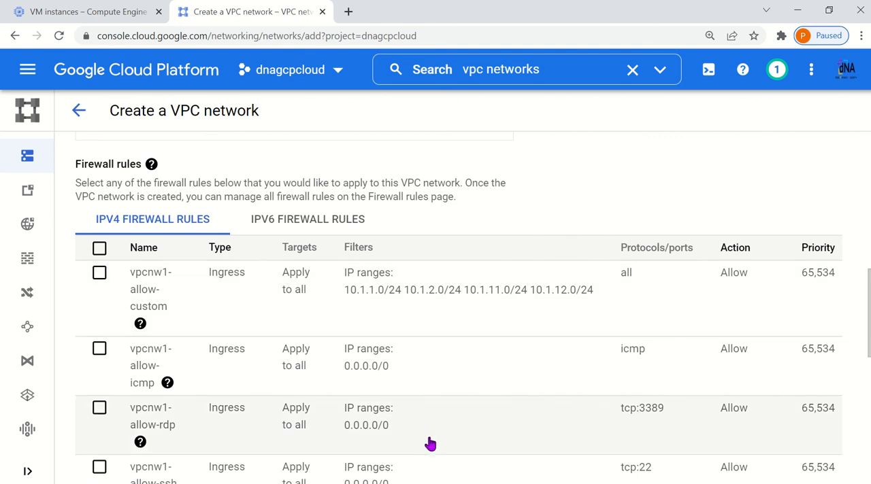
pyautogui.click(99, 248)
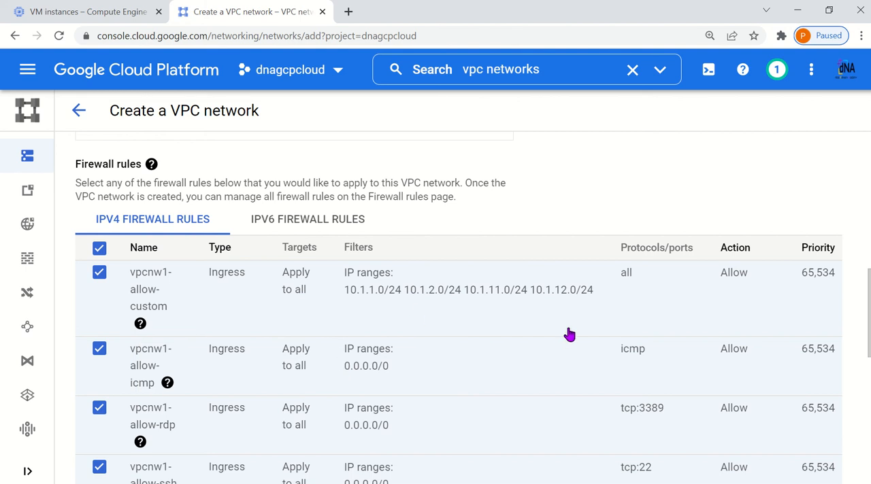
pyautogui.scroll(-8, 364, 338)
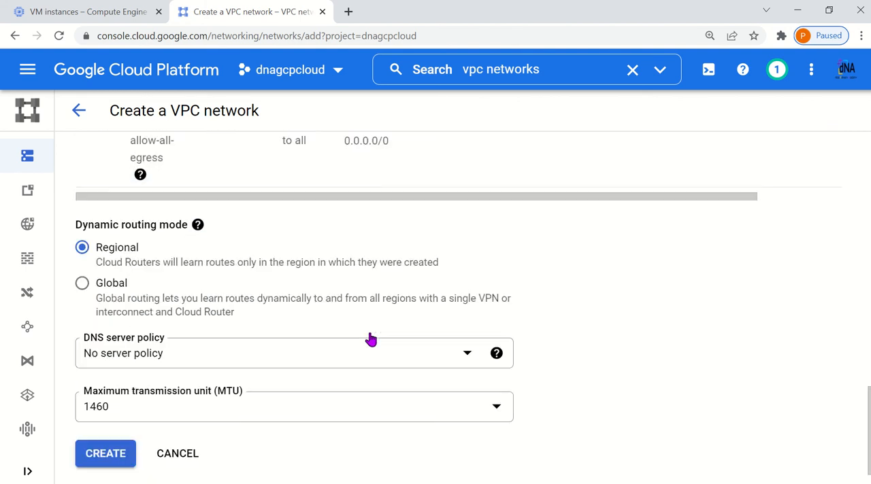
pyautogui.click(106, 400)
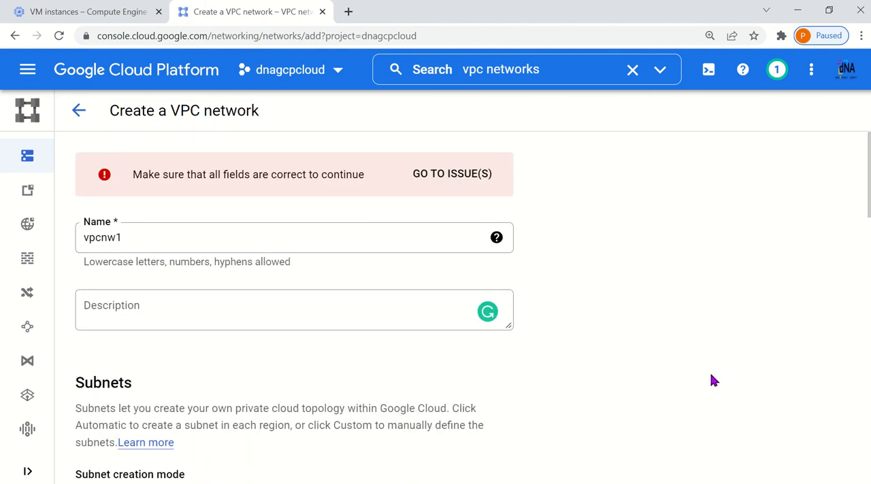
# Delete the unfilled "New subnet" entry from the subnet list and create the vpcnw1 network
pyautogui.scroll(-5, 553, 361)
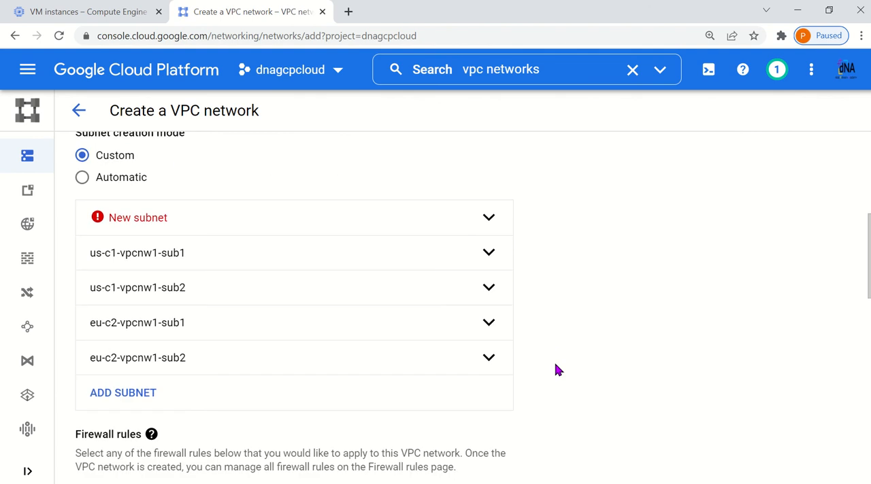
pyautogui.click(455, 219)
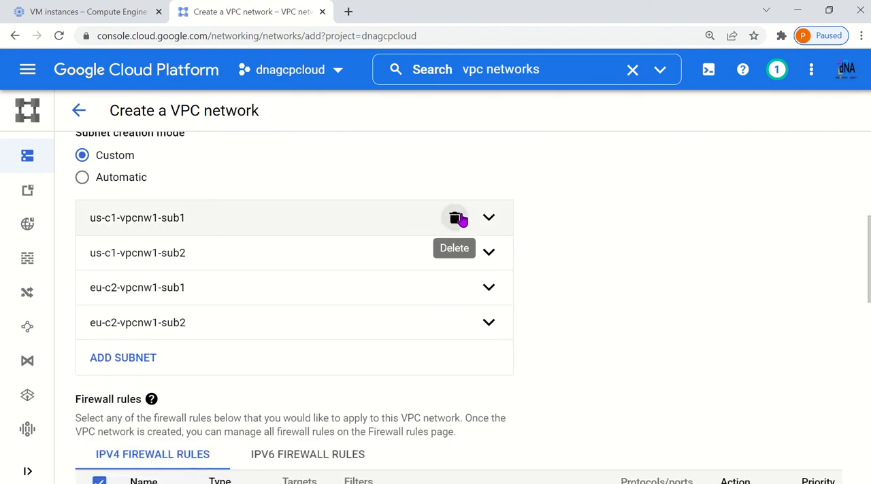
pyautogui.scroll(-10, 257, 358)
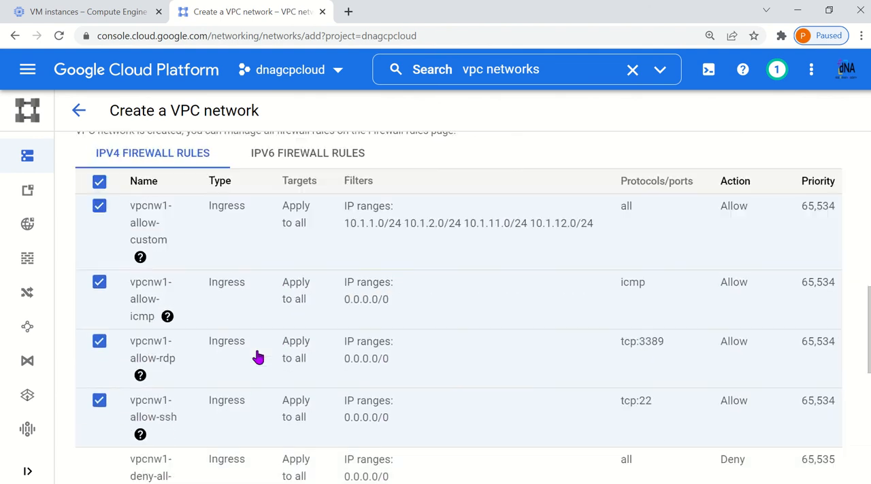
pyautogui.scroll(-5, 258, 358)
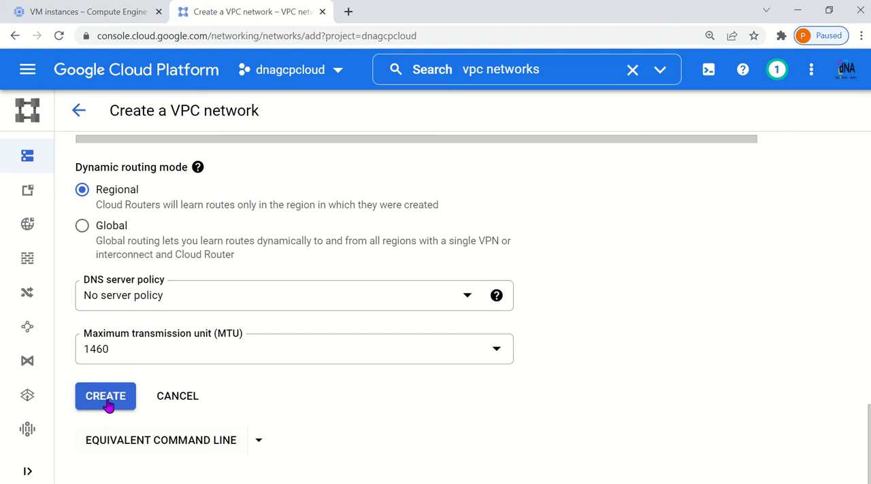
pyautogui.click(108, 402)
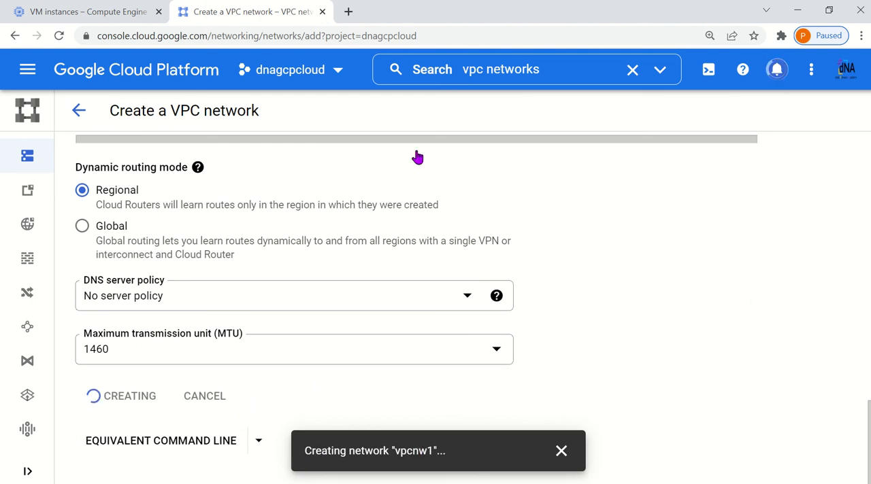
pyautogui.moveTo(428, 4)
pyautogui.click(347, 29)
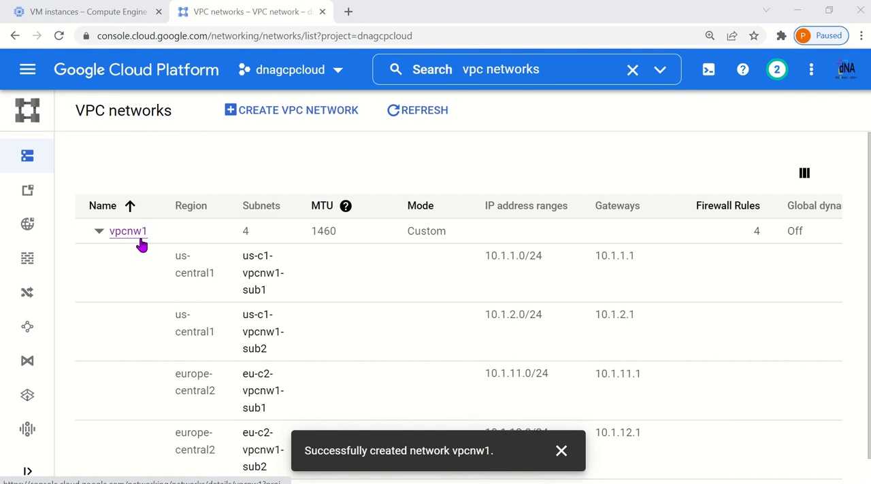
# Review vpcnw1's subnet count, MTU, mode, firewall rules, IP address ranges and gateways in the VPC networks list
pyautogui.doubleClick(249, 232)
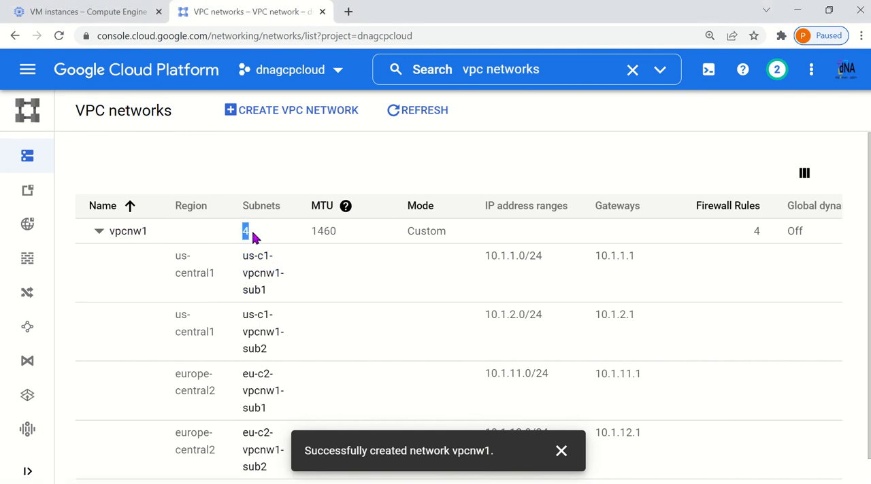
pyautogui.moveTo(311, 232); pyautogui.dragTo(339, 231)
pyautogui.moveTo(406, 236); pyautogui.dragTo(438, 233)
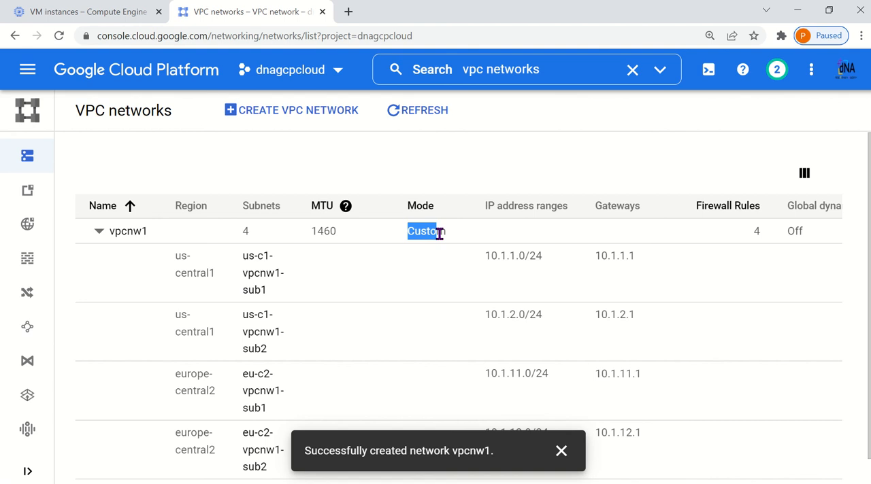
pyautogui.moveTo(754, 233); pyautogui.dragTo(762, 237)
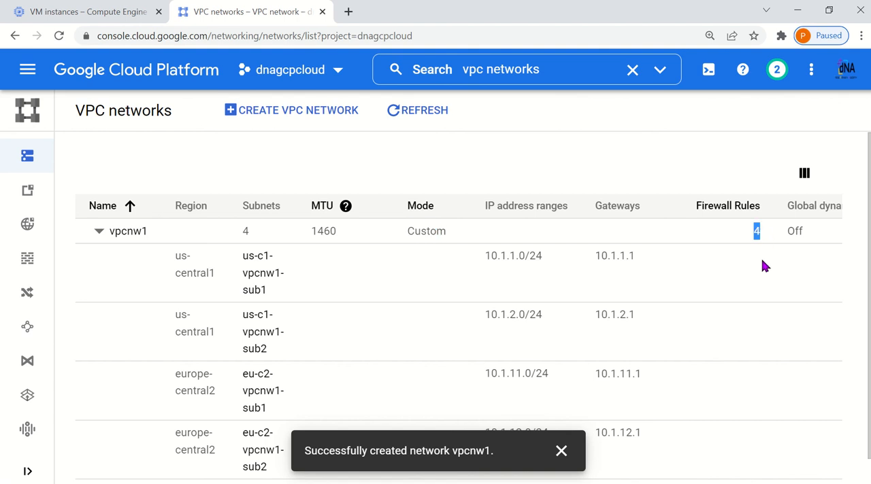
pyautogui.scroll(-1, 759, 264)
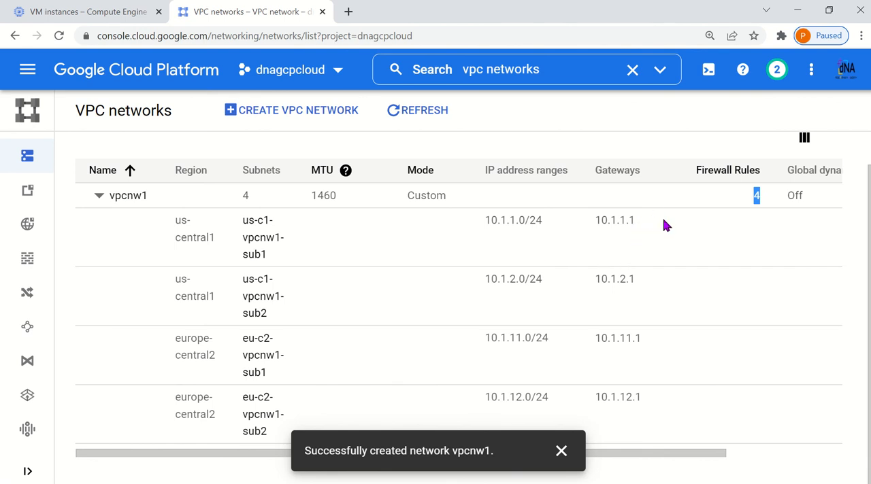
pyautogui.moveTo(487, 225); pyautogui.dragTo(525, 223)
pyautogui.moveTo(590, 223); pyautogui.dragTo(638, 221)
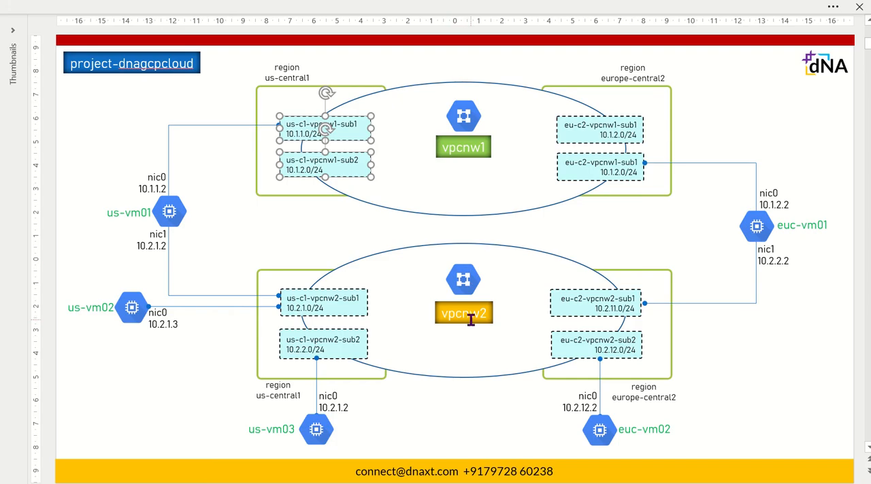
# Check the planned second network in the network diagram, then start a new VPC network in the Google Cloud console and name it vpcnw2
pyautogui.click(484, 325)
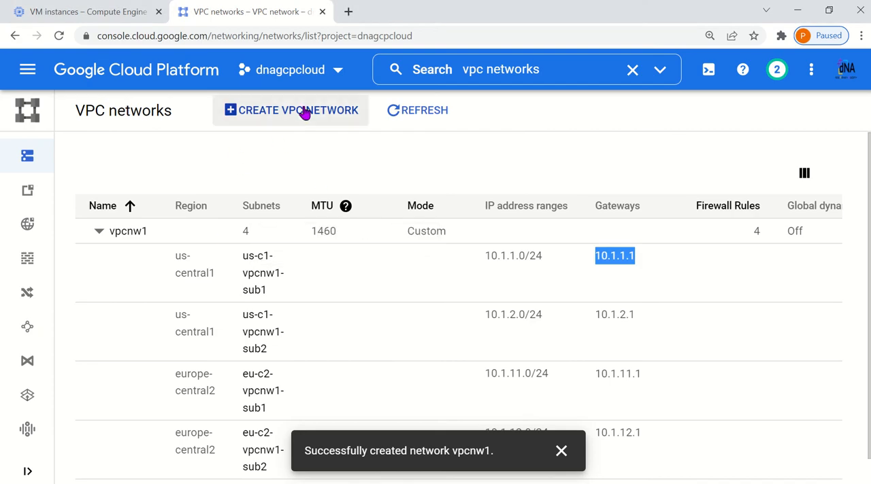
pyautogui.click(305, 113)
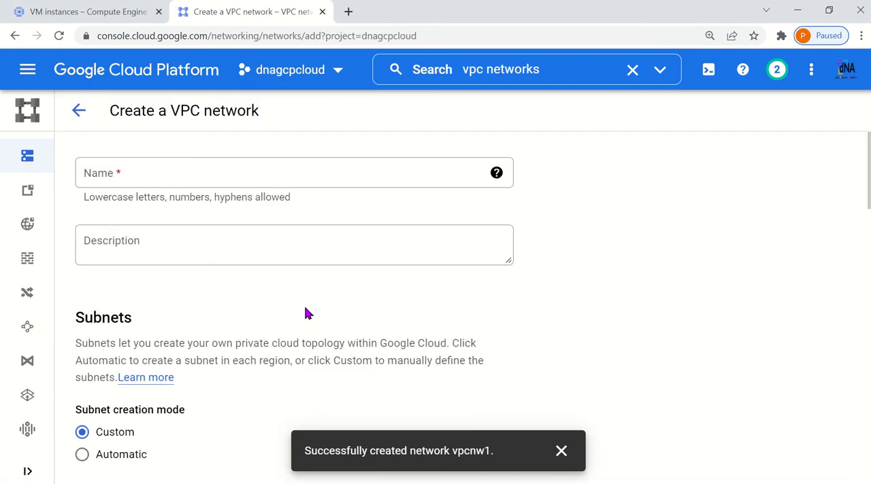
pyautogui.click(154, 179)
pyautogui.write('vpcnw2')
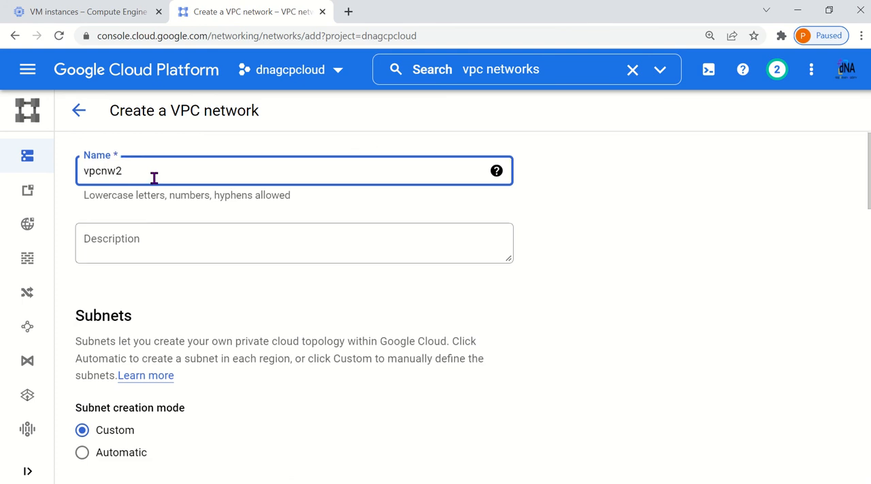
# Name the new network's first subnet us-c1-vpcnw2-sub1 and copy that name for reuse
pyautogui.scroll(-4, 218, 418)
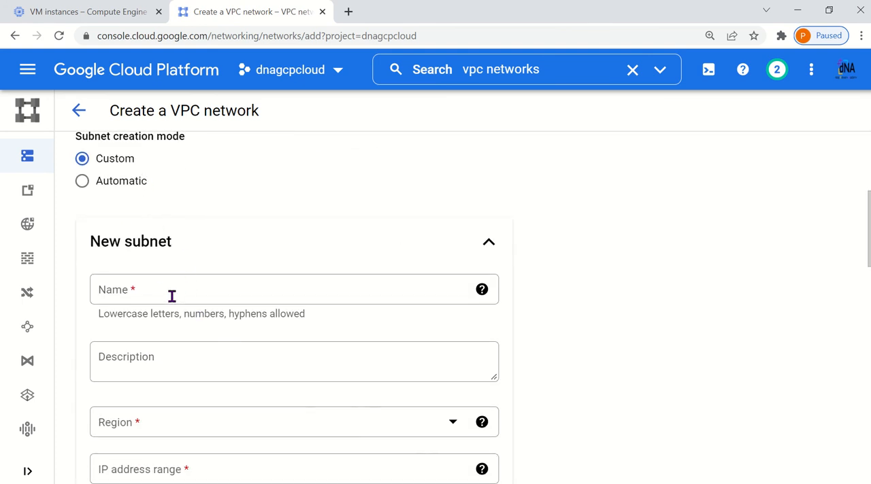
pyautogui.click(172, 296)
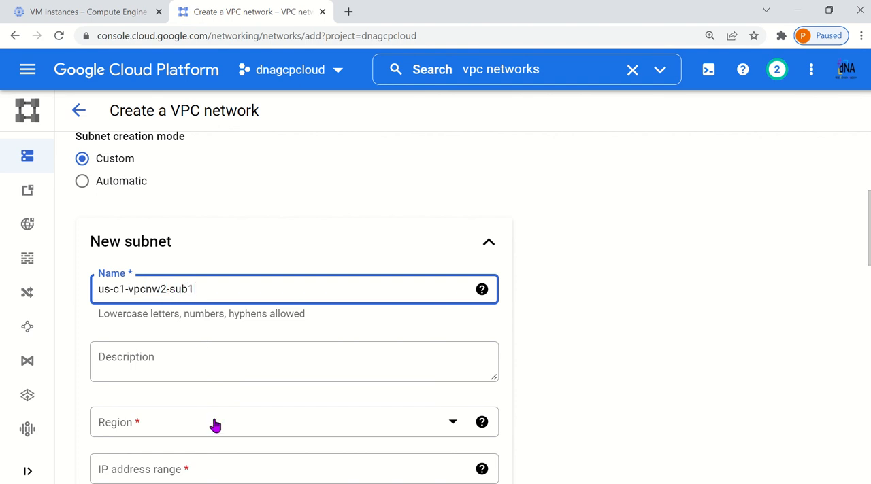
pyautogui.moveTo(213, 300); pyautogui.dragTo(27, 297)
pyautogui.click(225, 292)
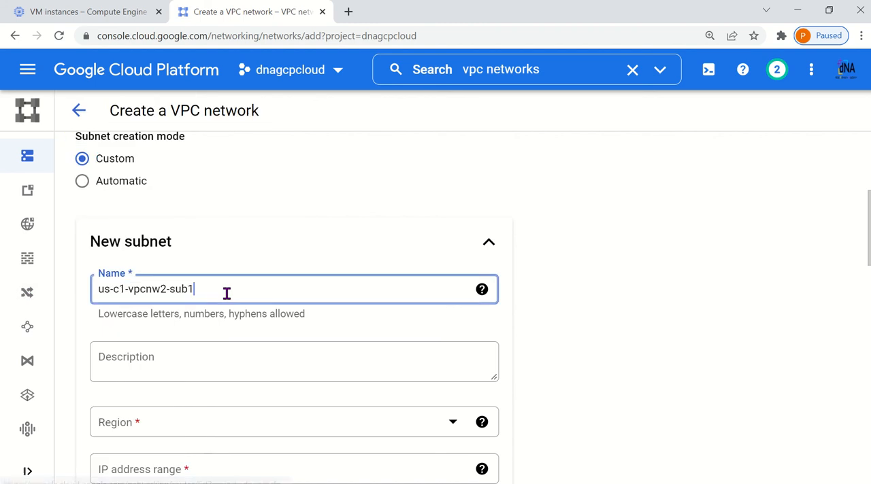
pyautogui.moveTo(197, 289); pyautogui.dragTo(86, 295)
pyautogui.scroll(-2, 186, 311)
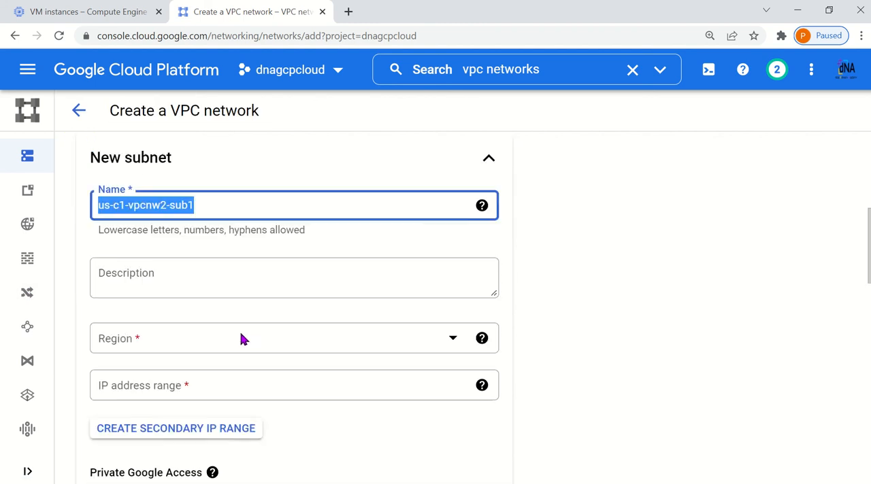
# Set us-c1-vpcnw2-sub1's region to us-central1 and its IP address range to 10.2.1.0/24, and finish the subnet definition
pyautogui.click(171, 295)
pyautogui.scroll(-3, 204, 271)
pyautogui.scroll(-5, 205, 271)
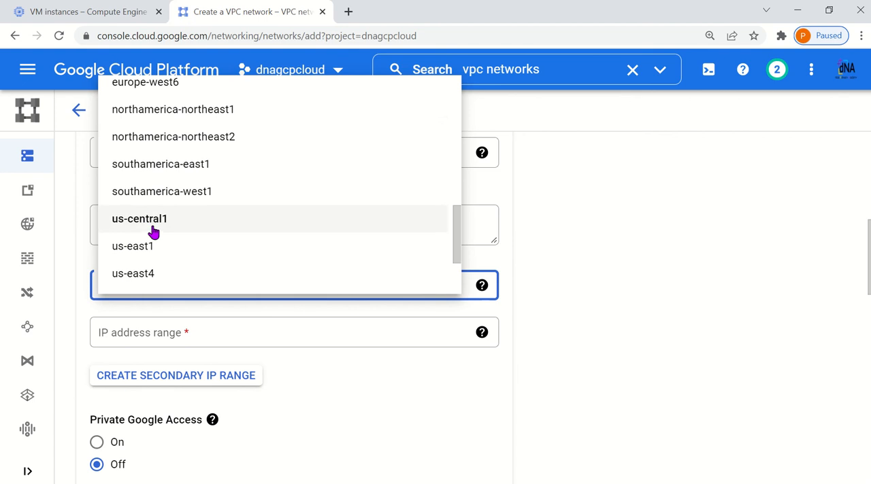
pyautogui.click(178, 223)
pyautogui.scroll(-1, 352, 325)
pyautogui.click(220, 274)
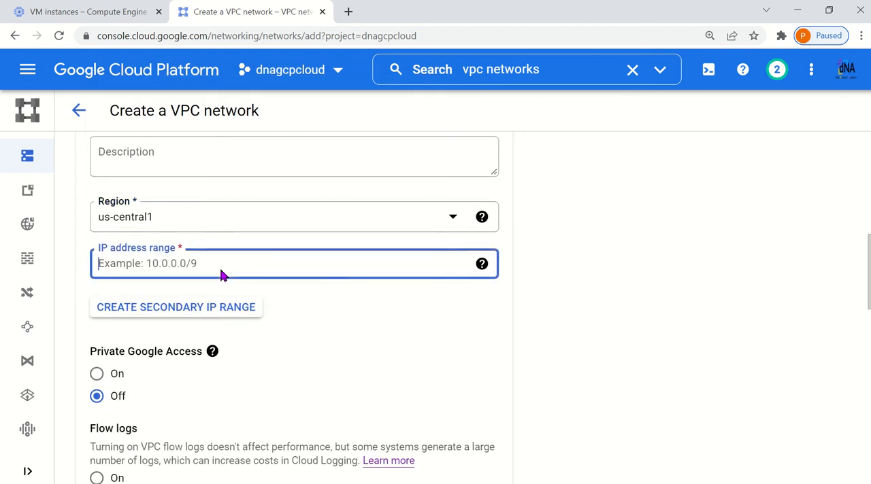
pyautogui.write('10.2.1.')
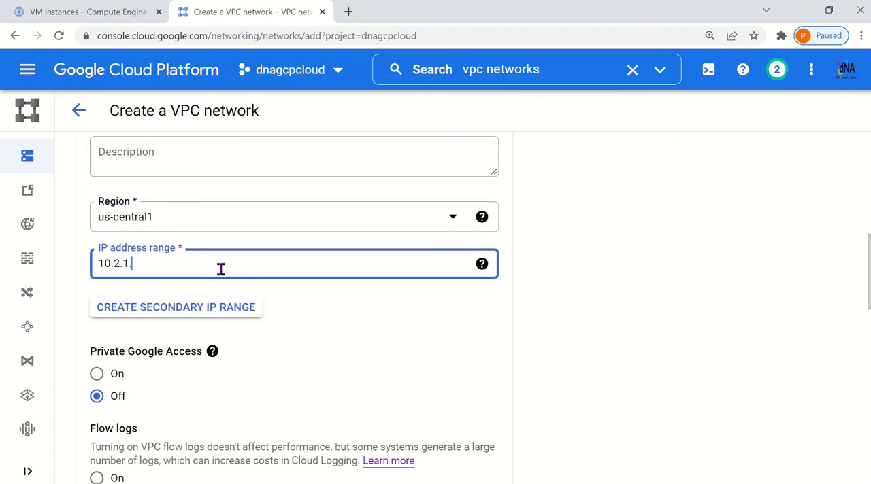
pyautogui.write('0/24')
pyautogui.scroll(-4, 488, 435)
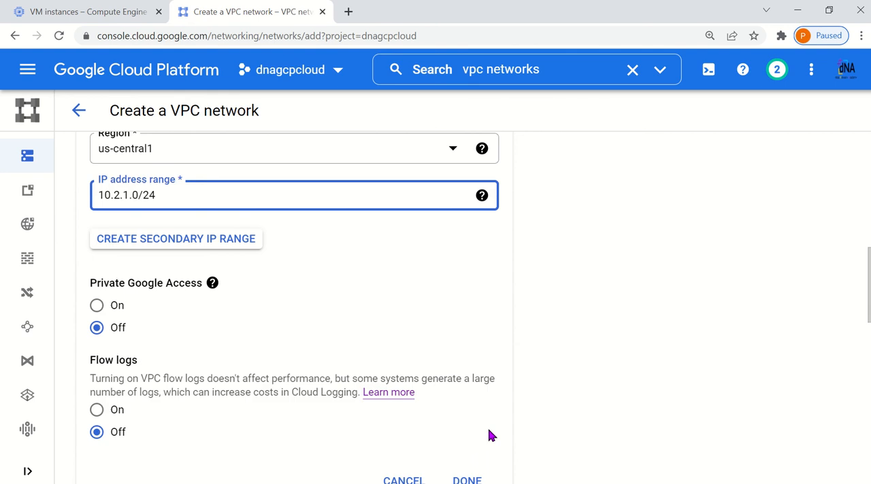
pyautogui.click(467, 346)
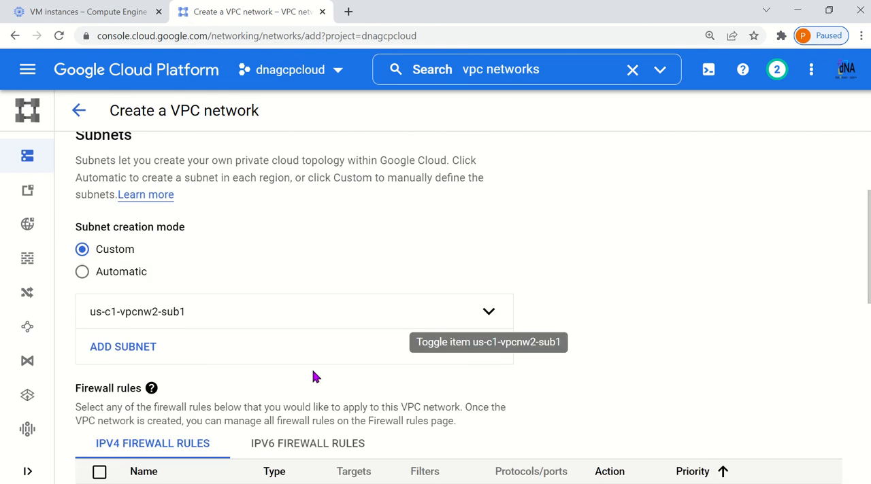
# Add a second subnet to the network and name it us-c1-vpcnw2-sub2
pyautogui.click(176, 347)
pyautogui.click(191, 418)
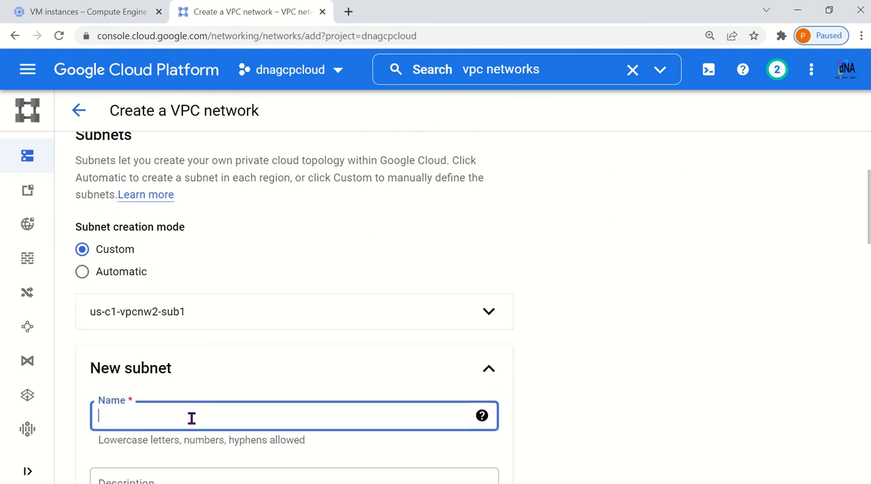
pyautogui.write('us-c1-vpcnw2-sub2')
pyautogui.scroll(-3, 213, 412)
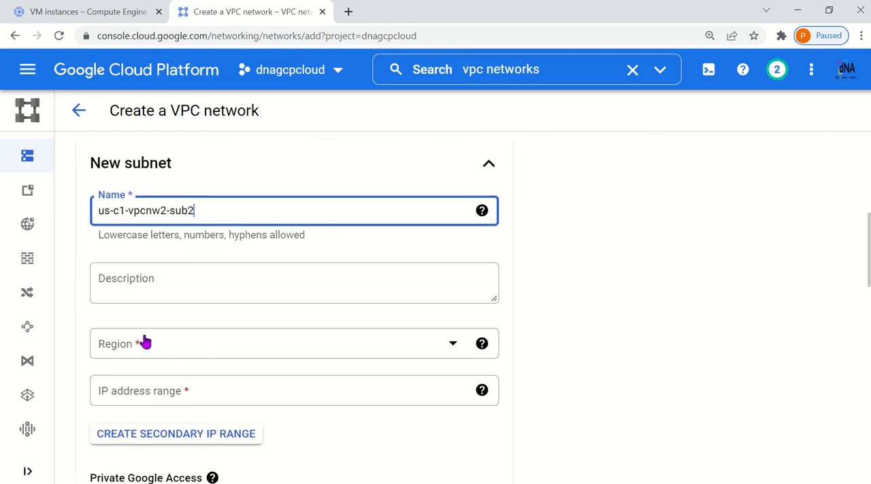
# Set us-c1-vpcnw2-sub2's region to us-central1 and its IP address range to 10.2.2.0/24, and finish the subnet definition
pyautogui.click(146, 345)
pyautogui.scroll(-3, 181, 334)
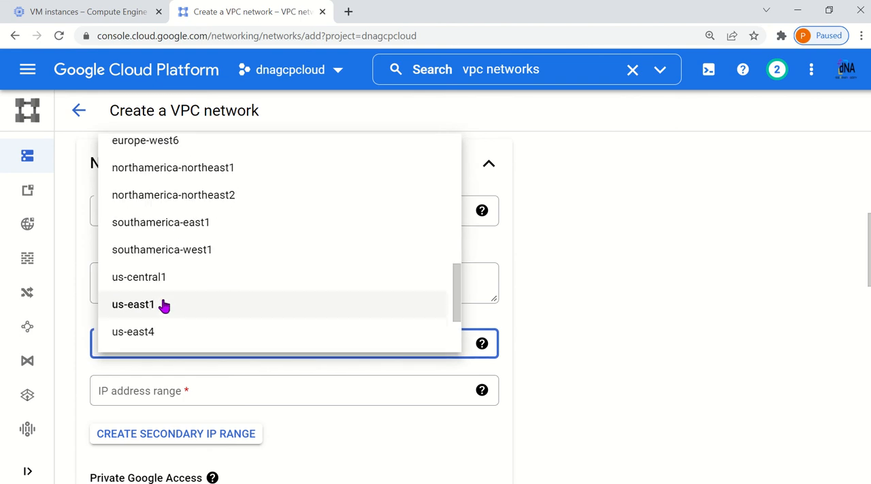
pyautogui.click(163, 277)
pyautogui.scroll(-2, 315, 332)
pyautogui.click(214, 255)
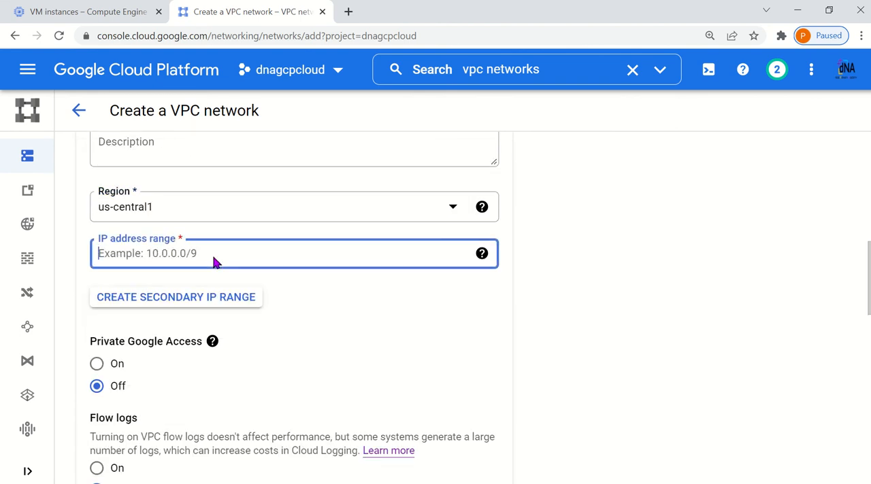
pyautogui.write('10.2.2.0/24')
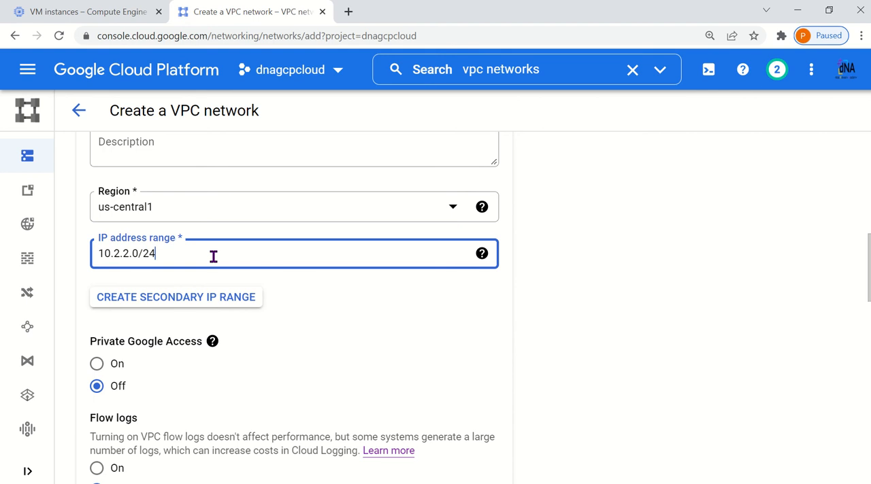
pyautogui.scroll(-3, 451, 408)
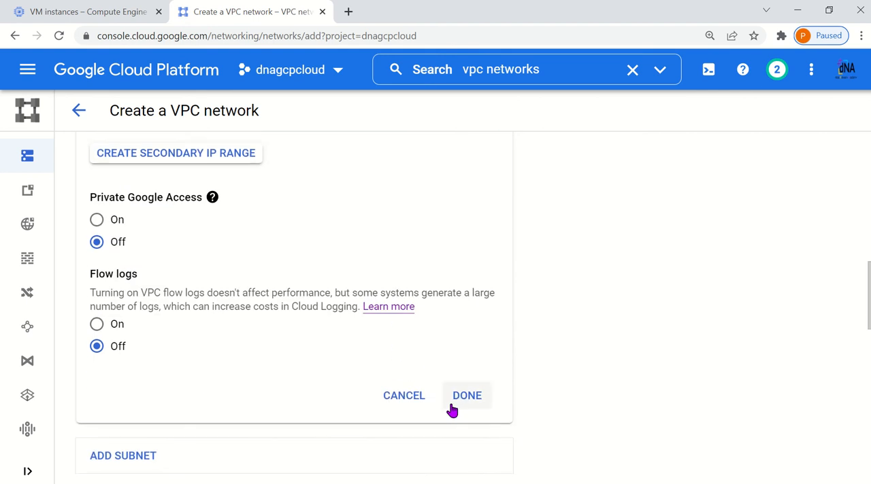
pyautogui.click(465, 336)
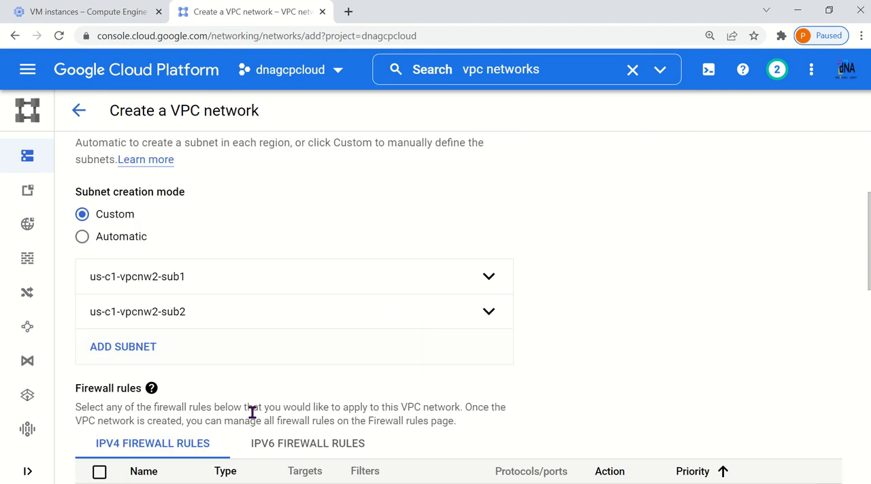
# Add a third subnet to the network and name it eu-c2-vpcnw2-sub1
pyautogui.click(127, 349)
pyautogui.scroll(-1, 167, 358)
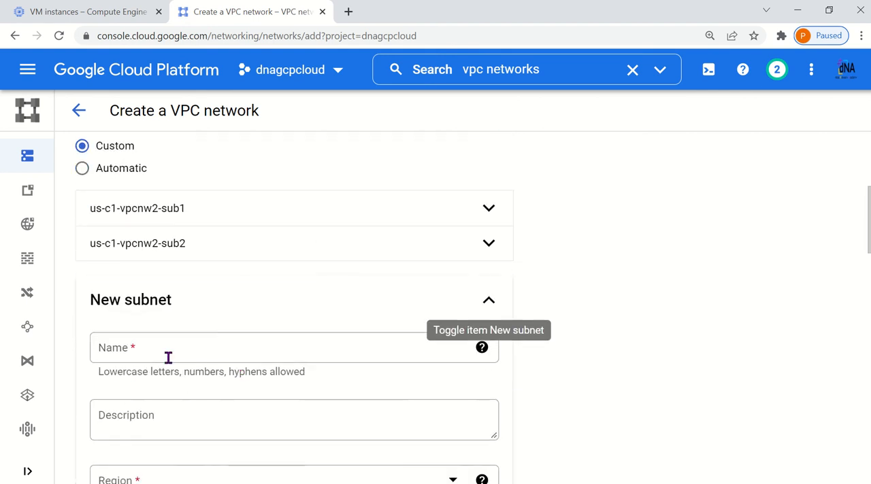
pyautogui.click(161, 342)
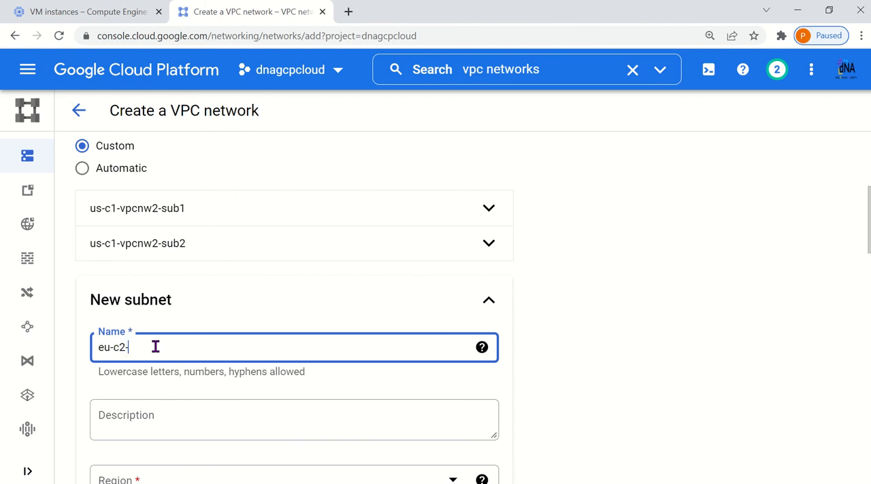
pyautogui.write('eu-c2-vpcnw2-sub1')
pyautogui.scroll(-2, 156, 348)
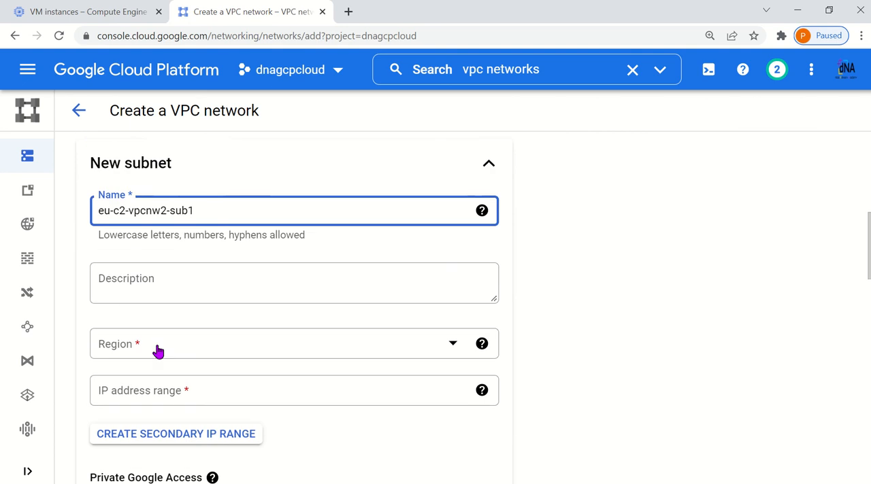
# Set eu-c2-vpcnw2-sub1's region to europe-central2 and its IP address range to 10.2.11.0/24, and finish the subnet definition
pyautogui.click(157, 349)
pyautogui.scroll(-3, 200, 348)
pyautogui.scroll(-1, 207, 327)
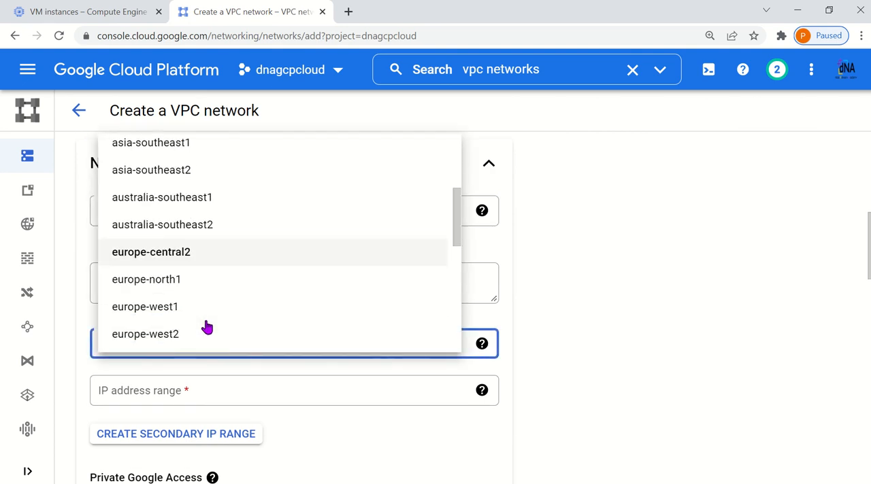
pyautogui.click(198, 252)
pyautogui.scroll(-2, 332, 346)
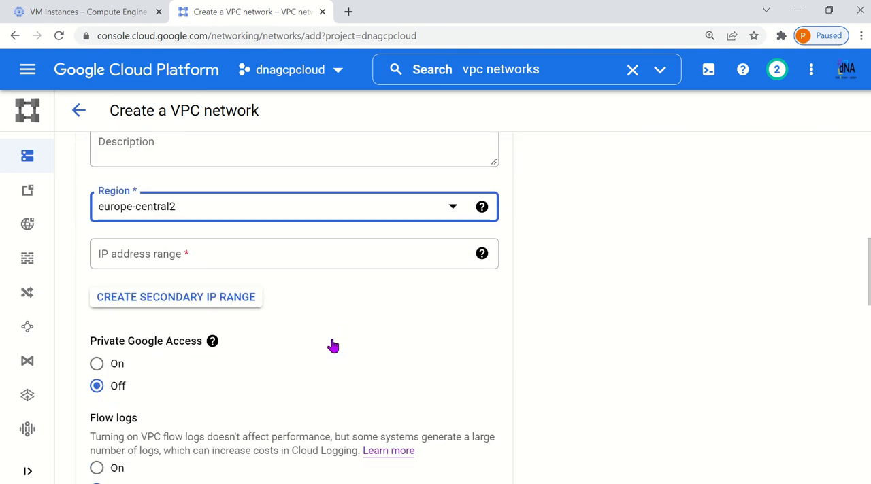
pyautogui.click(232, 254)
pyautogui.write('10.2.11.0/')
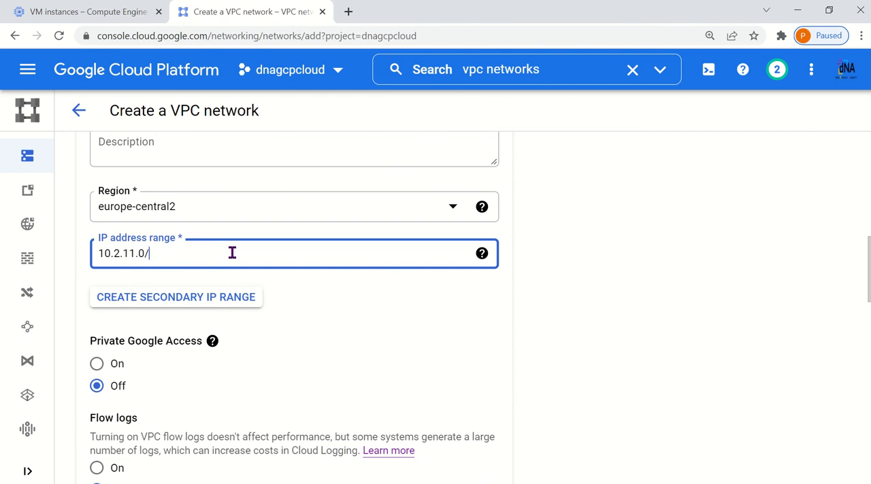
pyautogui.write('24')
pyautogui.scroll(-1, 374, 342)
pyautogui.click(467, 470)
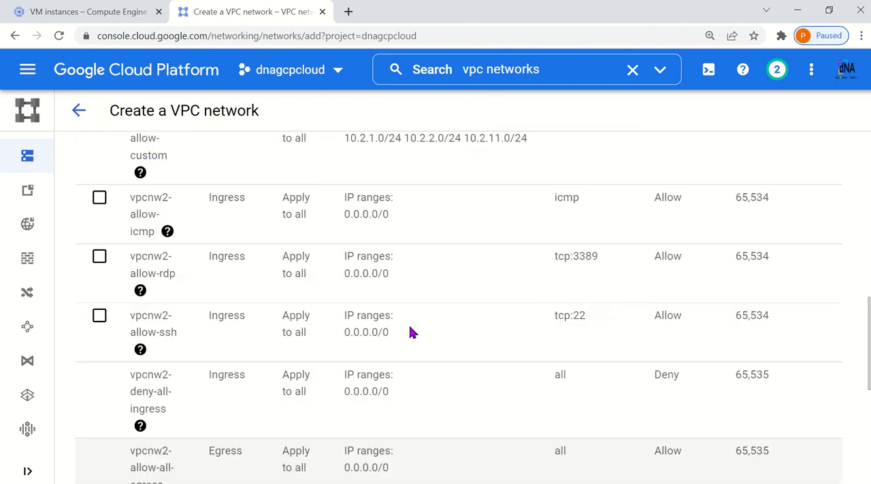
# Add a fourth subnet to the network and name it eu-c2-vpcnw2-sub2
pyautogui.click(150, 350)
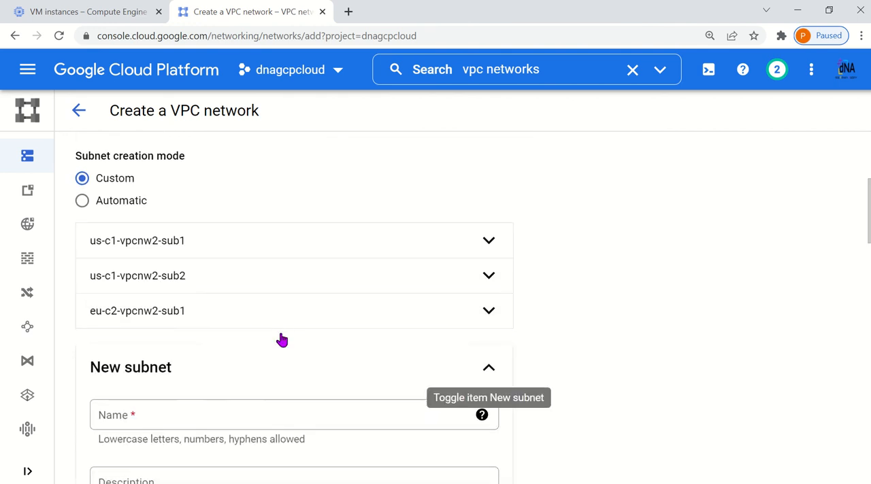
pyautogui.scroll(-1, 279, 338)
pyautogui.click(170, 344)
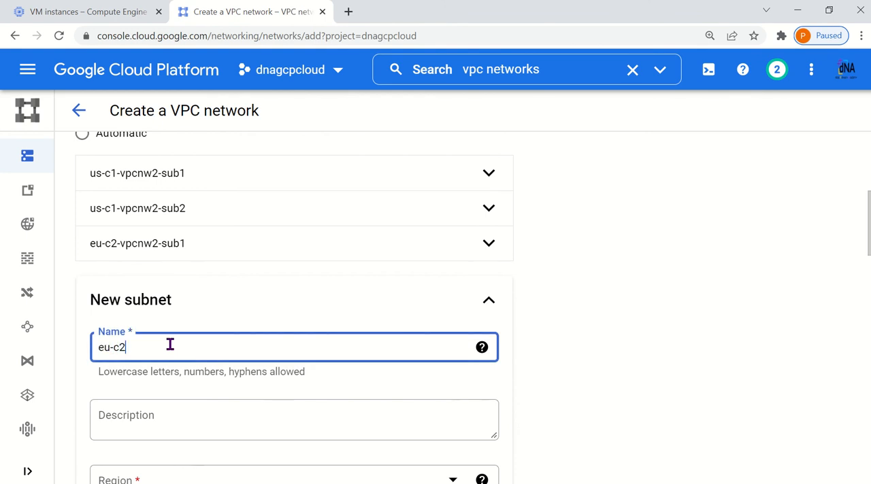
pyautogui.write('eu-c2-vpcnw2-sub2')
pyautogui.scroll(-3, 176, 344)
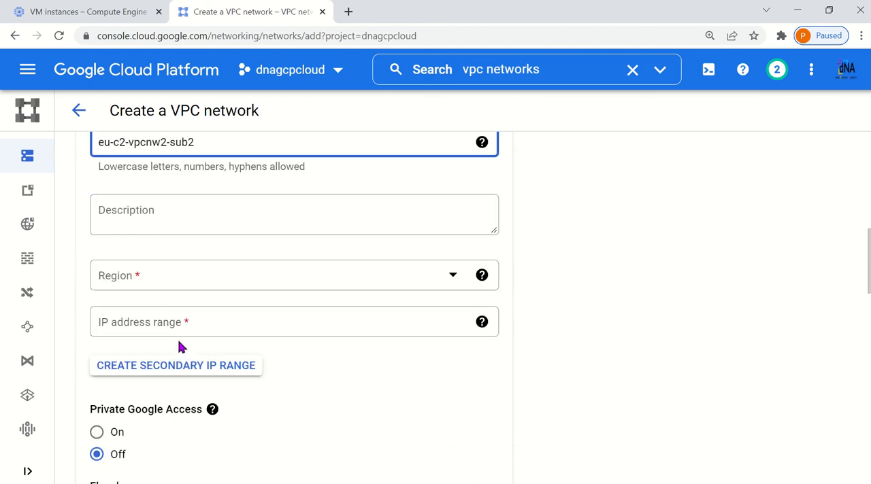
# Set eu-c2-vpcnw2-sub2's region to europe-central2 and its IP address range to 10.2.12.0/24, and finish the subnet definition
pyautogui.click(156, 288)
pyautogui.scroll(-3, 197, 202)
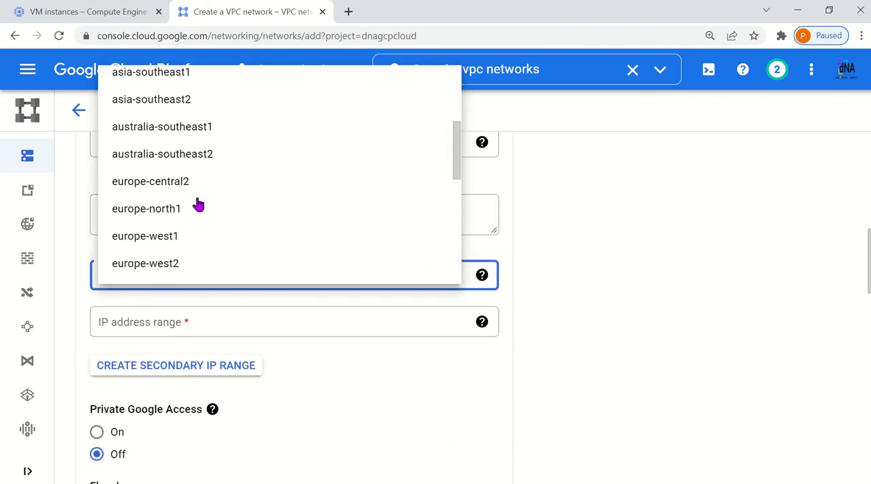
pyautogui.scroll(-1, 198, 205)
pyautogui.click(179, 113)
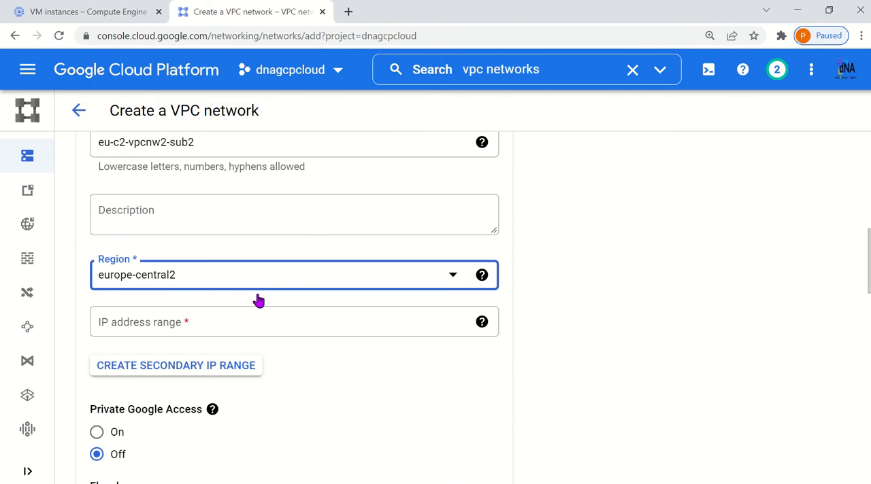
pyautogui.click(169, 323)
pyautogui.write('10.2.1')
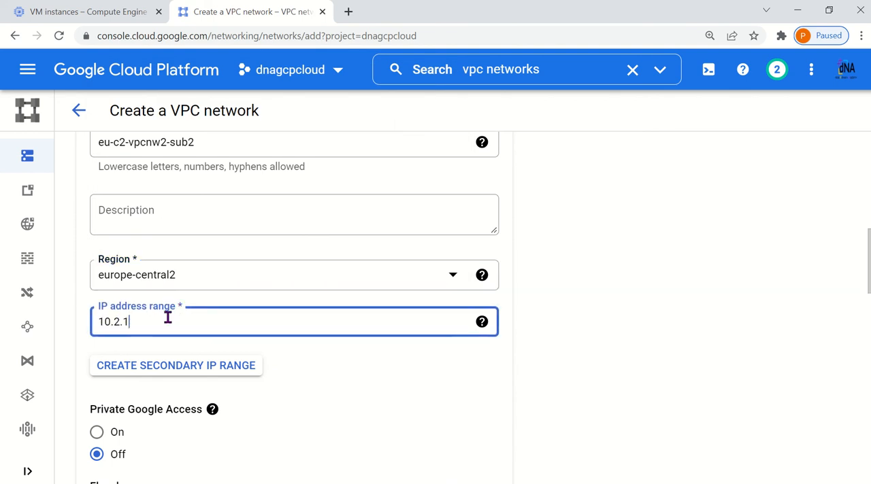
pyautogui.write('2.0/24')
pyautogui.scroll(-4, 166, 319)
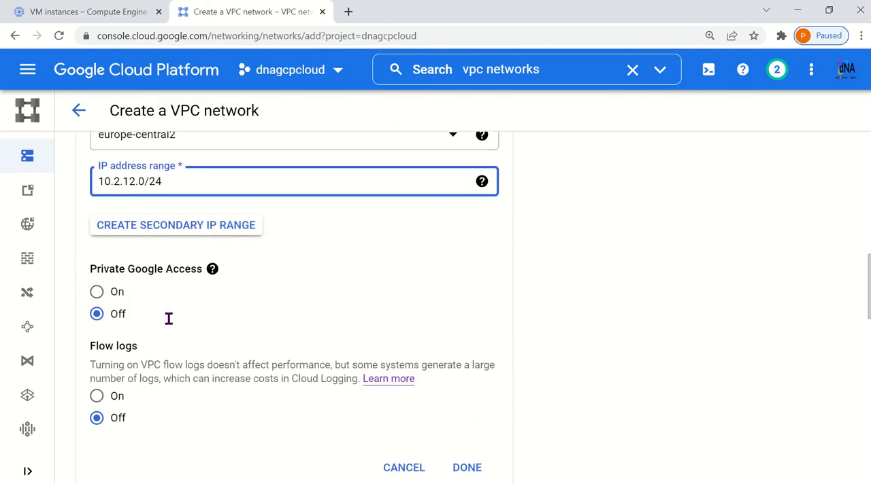
pyautogui.click(470, 334)
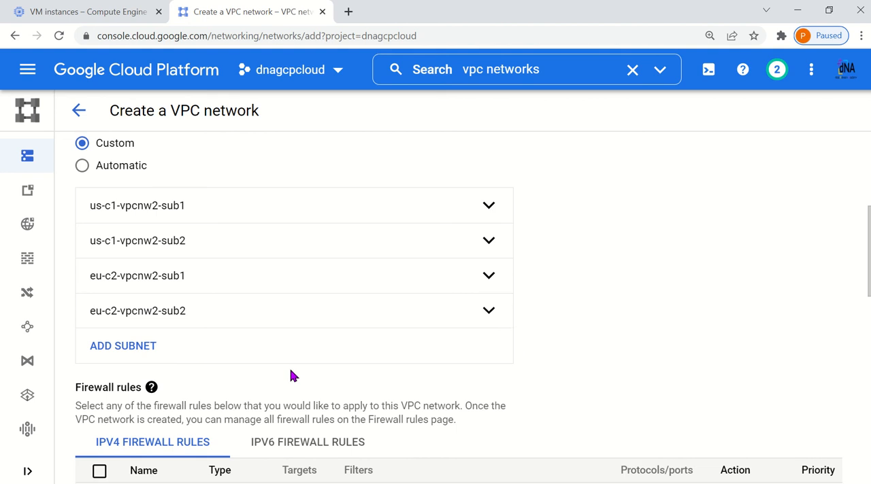
# Select all the IPv4 firewall rules for vpcnw2 and create the network
pyautogui.scroll(-3, 290, 375)
pyautogui.click(99, 336)
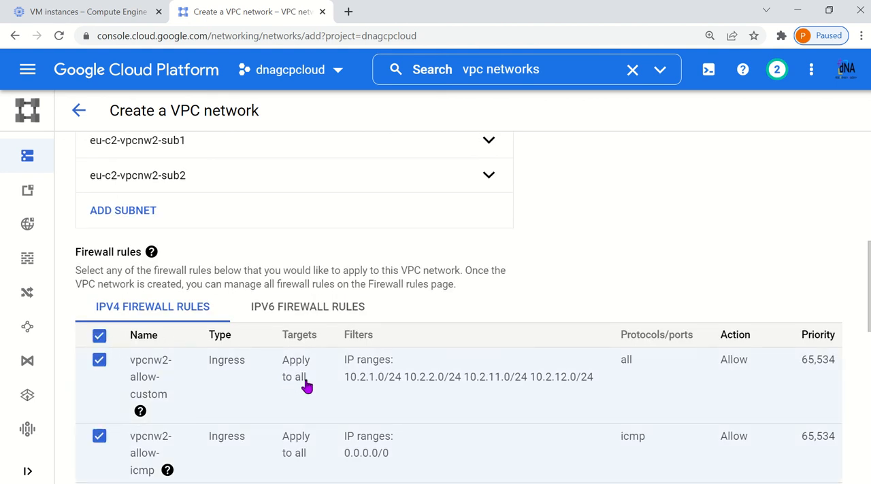
pyautogui.scroll(-7, 306, 387)
pyautogui.scroll(-3, 307, 386)
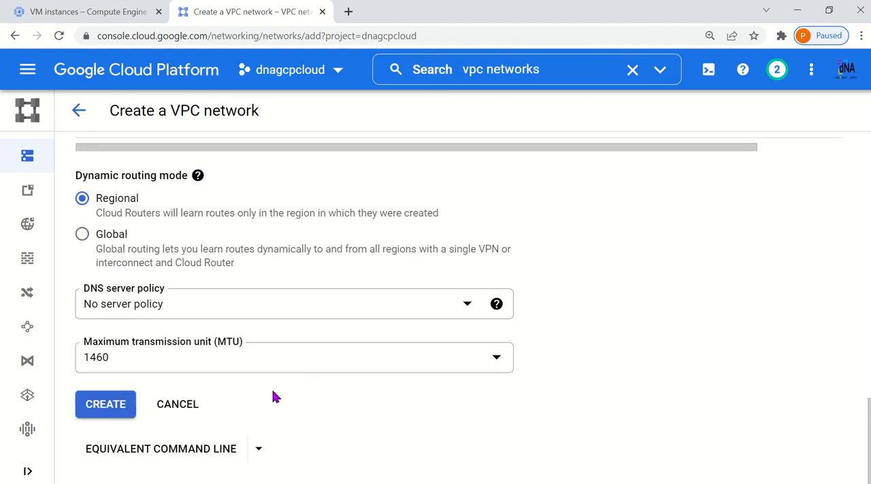
pyautogui.click(103, 404)
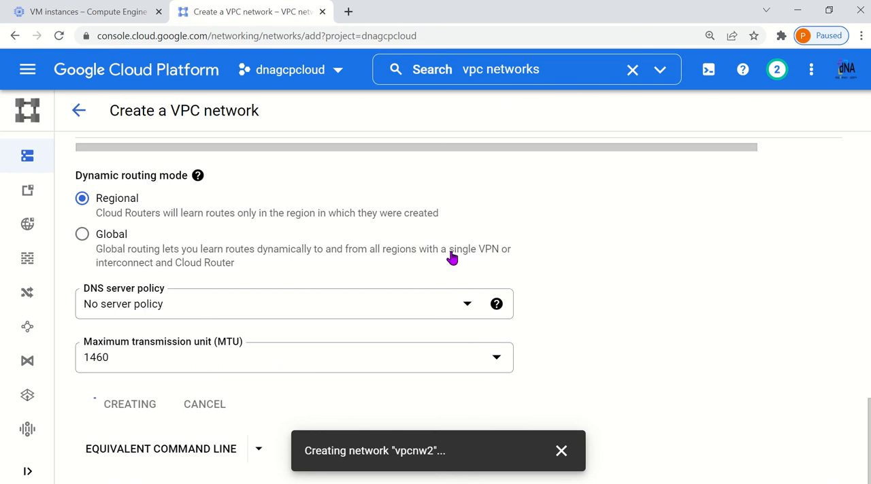
pyautogui.moveTo(386, 21)
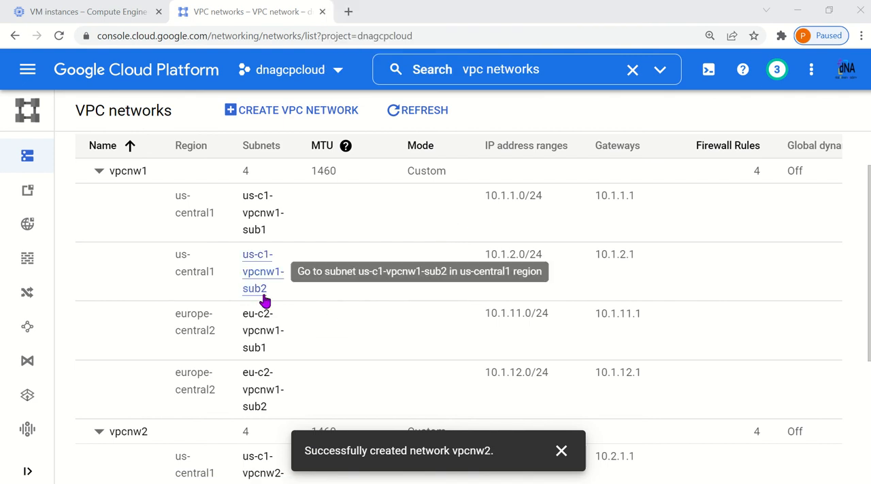
# Review the subnets, regions and IP address ranges of vpcnw1 and vpcnw2 in the VPC networks list
pyautogui.scroll(-1, 264, 296)
pyautogui.scroll(1, 265, 295)
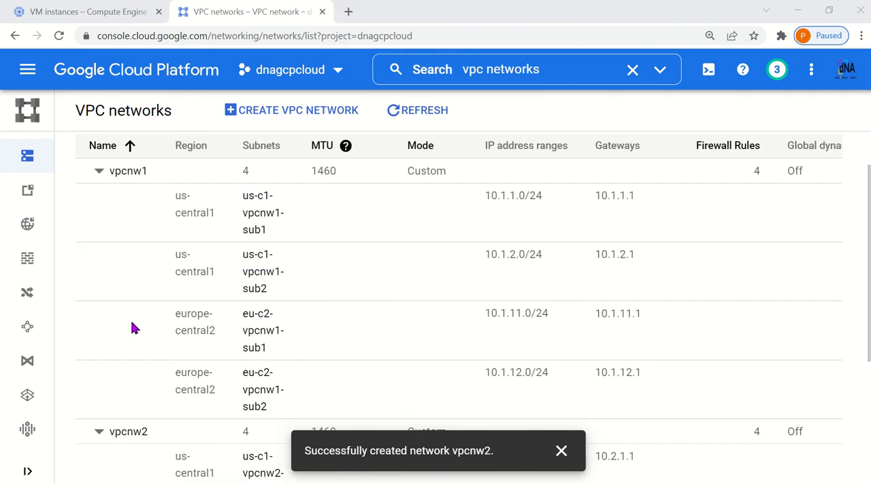
pyautogui.scroll(-1, 126, 361)
pyautogui.scroll(1, 202, 385)
pyautogui.moveTo(271, 239); pyautogui.dragTo(245, 194)
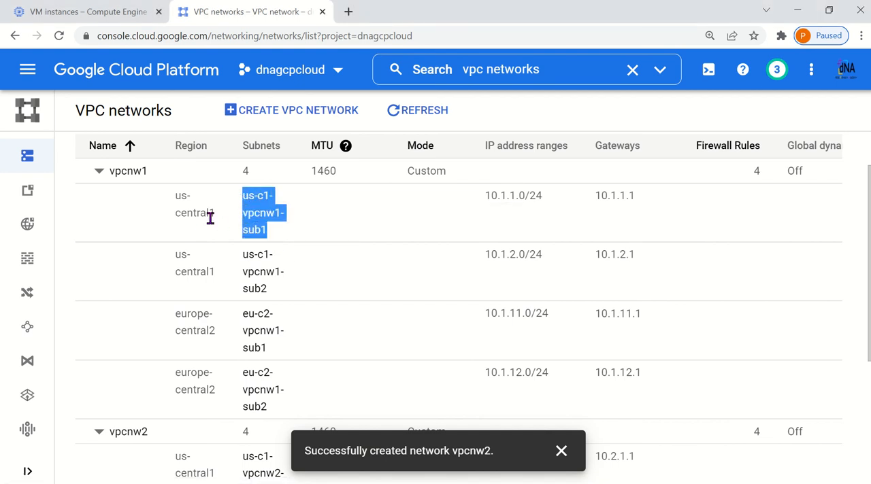
pyautogui.moveTo(219, 221); pyautogui.dragTo(174, 205)
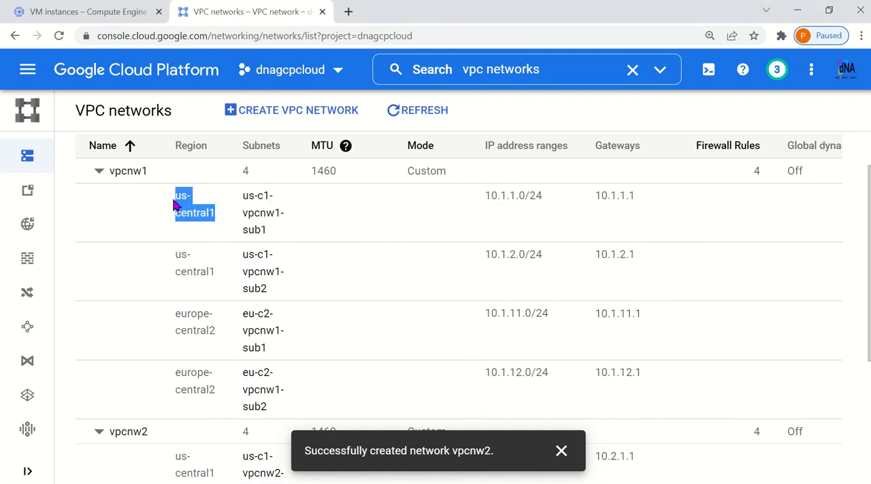
pyautogui.moveTo(275, 295); pyautogui.dragTo(180, 256)
pyautogui.click(171, 209)
pyautogui.scroll(-3, 270, 292)
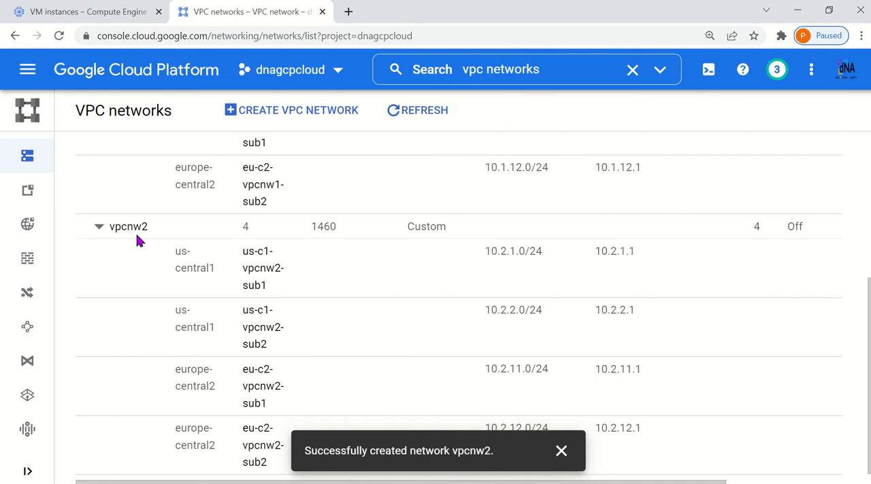
pyautogui.scroll(3, 166, 292)
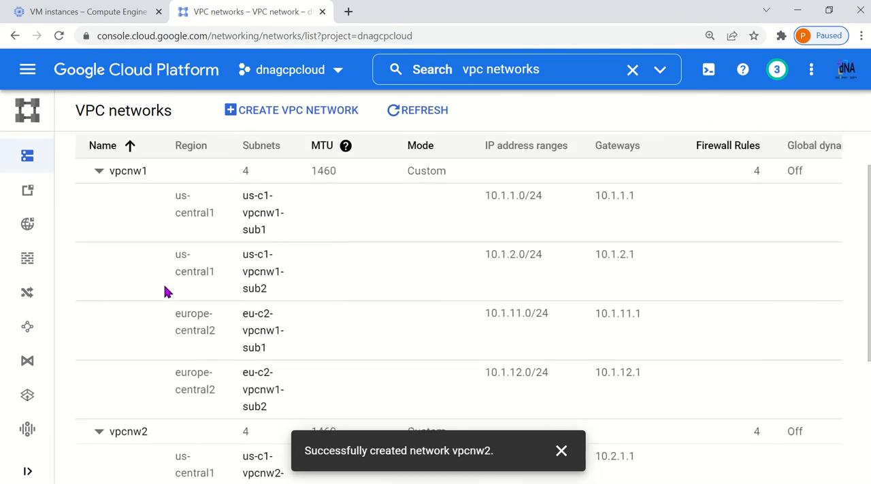
pyautogui.scroll(1, 167, 291)
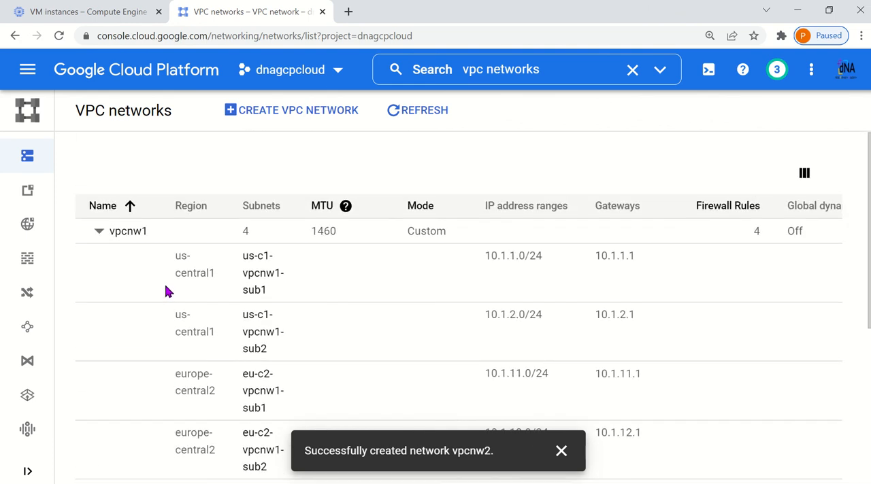
pyautogui.scroll(-1, 167, 292)
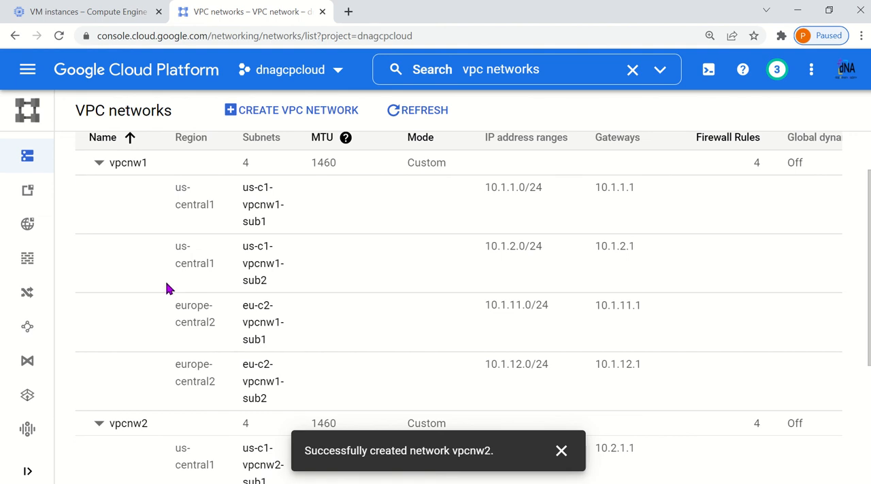
pyautogui.scroll(1, 169, 289)
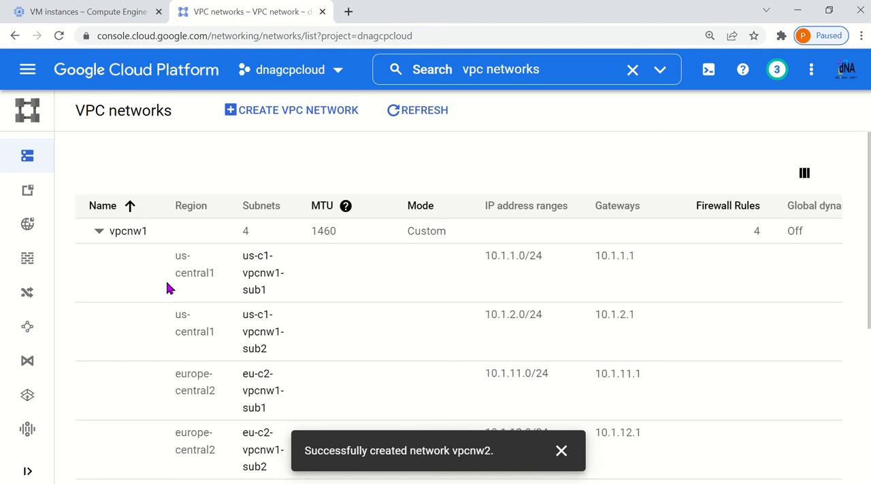
# Open vpcnw1's details and look at the form for adding a subnet, cancelling it without adding one
pyautogui.click(128, 233)
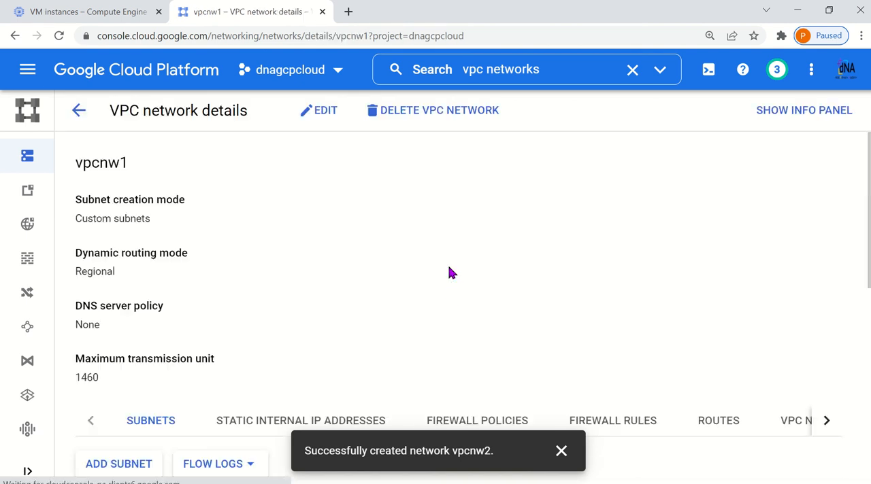
pyautogui.scroll(-2, 444, 269)
pyautogui.scroll(-2, 445, 272)
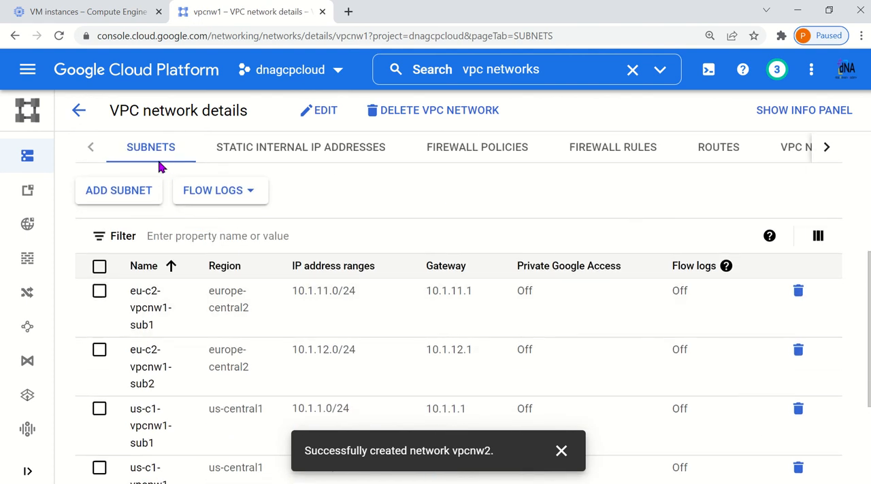
pyautogui.click(120, 198)
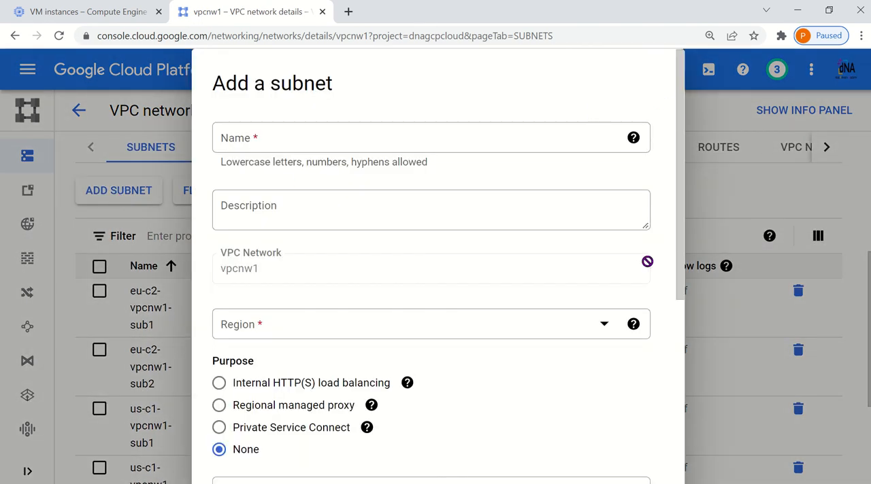
pyautogui.scroll(-5, 652, 262)
pyautogui.click(576, 469)
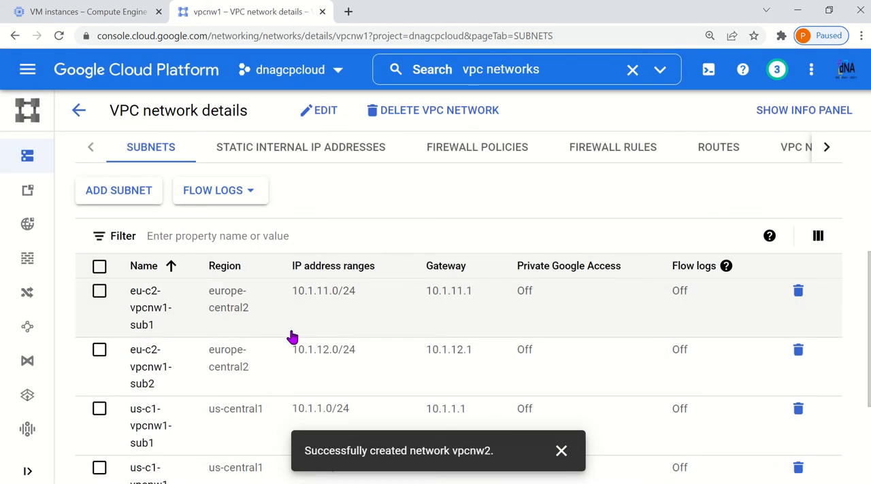
# Review vpcnw1's subnet list and general network settings, and return to the VPC networks list
pyautogui.scroll(3, 292, 337)
pyautogui.scroll(-3, 318, 258)
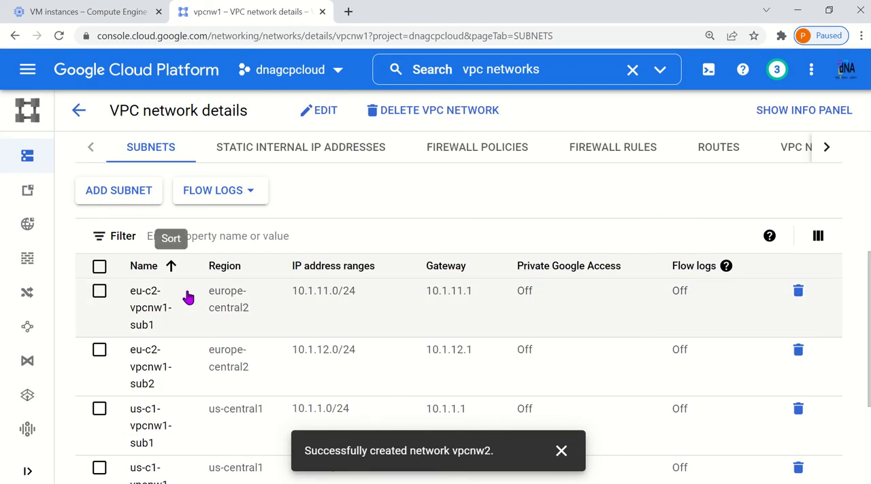
pyautogui.scroll(-3, 414, 344)
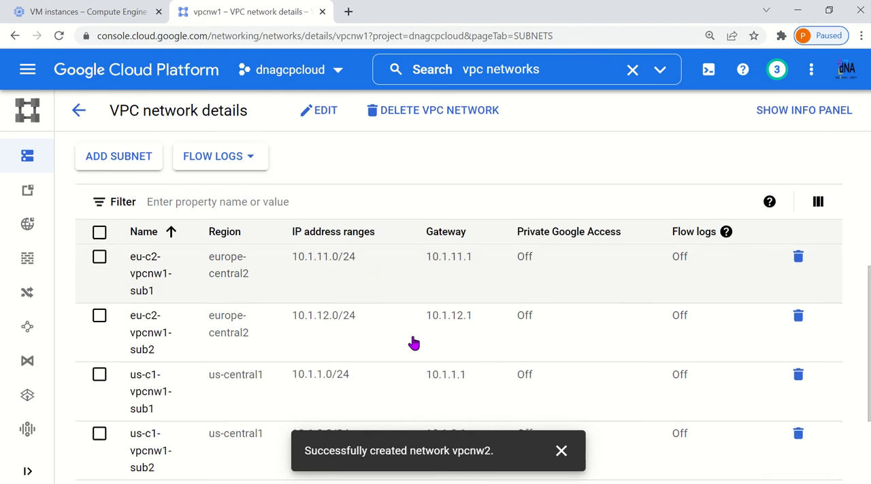
pyautogui.scroll(5, 413, 342)
pyautogui.scroll(2, 416, 340)
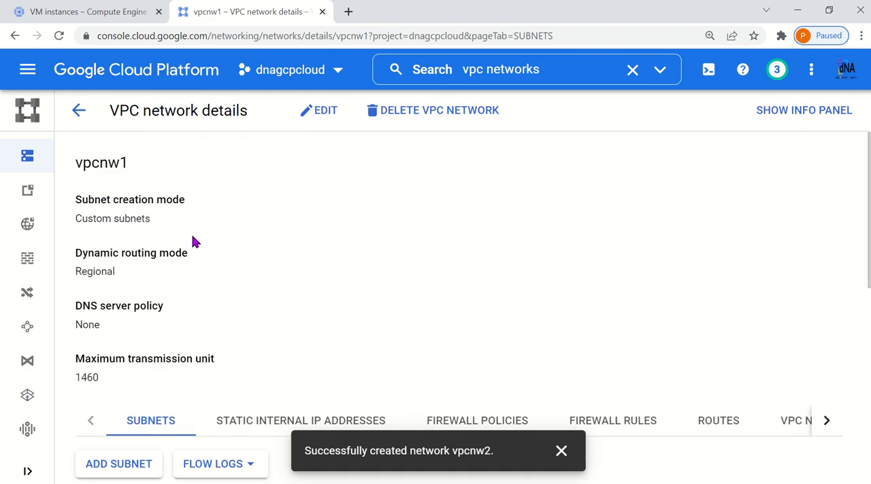
pyautogui.click(78, 111)
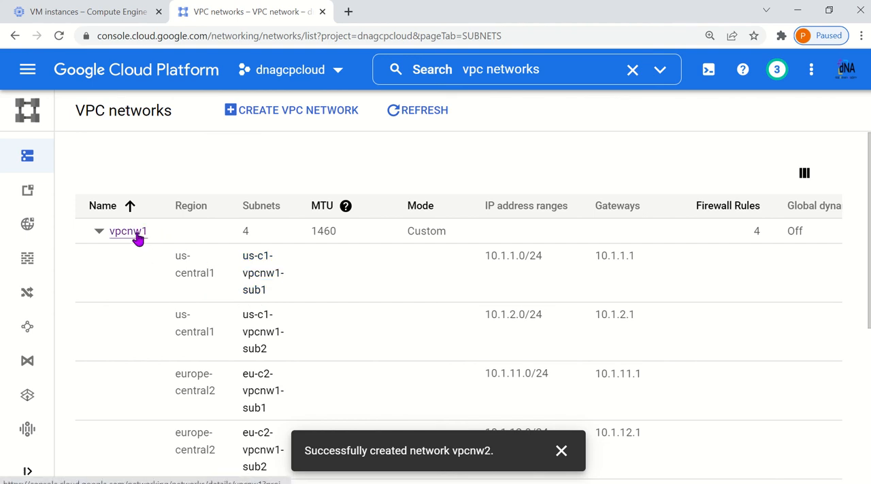
# Open vpcnw1's network details and display its list of routes
pyautogui.click(134, 238)
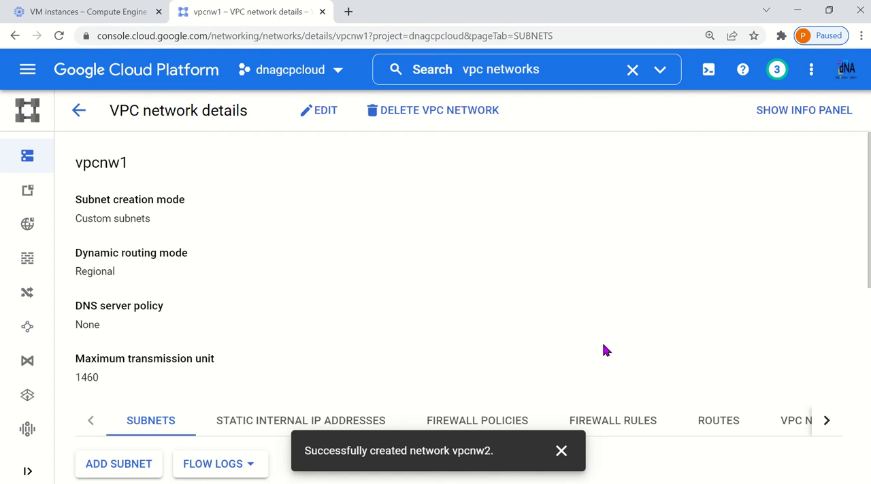
pyautogui.scroll(-2, 603, 347)
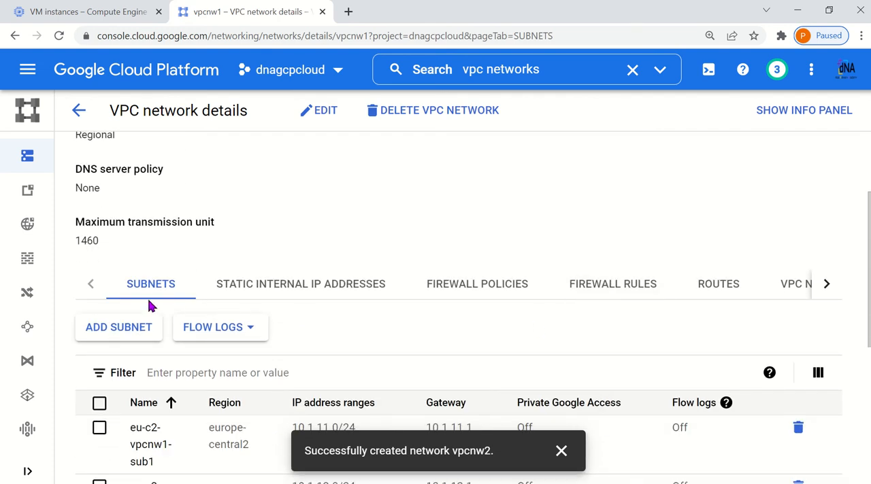
pyautogui.scroll(-1, 163, 300)
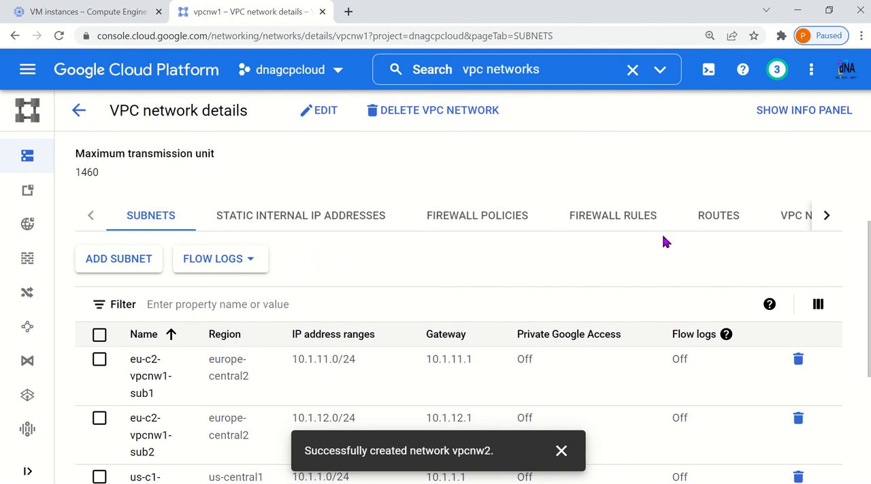
pyautogui.click(721, 225)
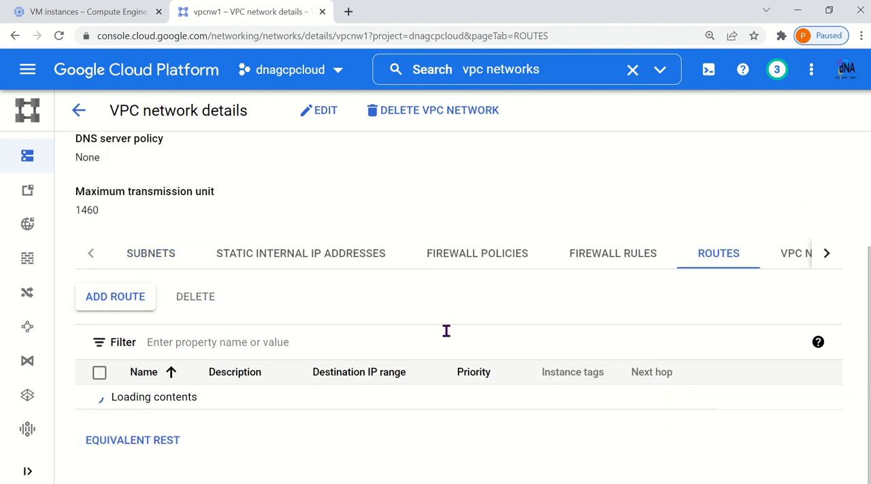
pyautogui.scroll(-3, 450, 332)
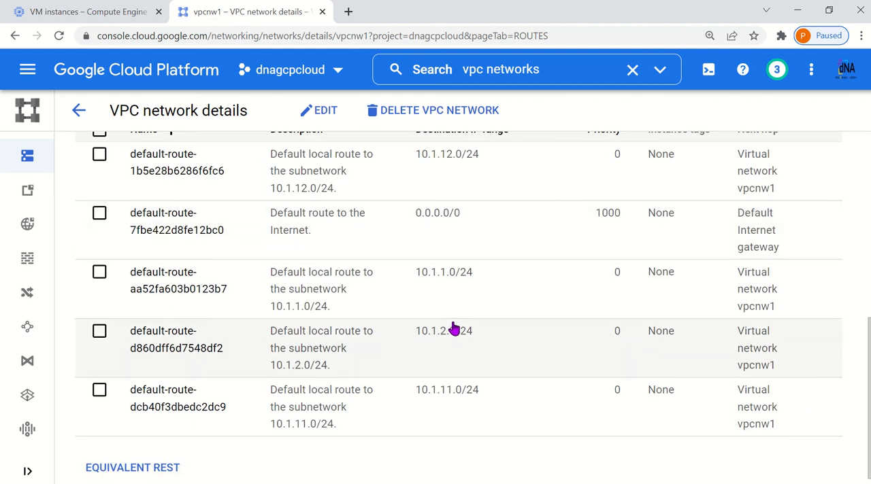
pyautogui.scroll(1, 454, 328)
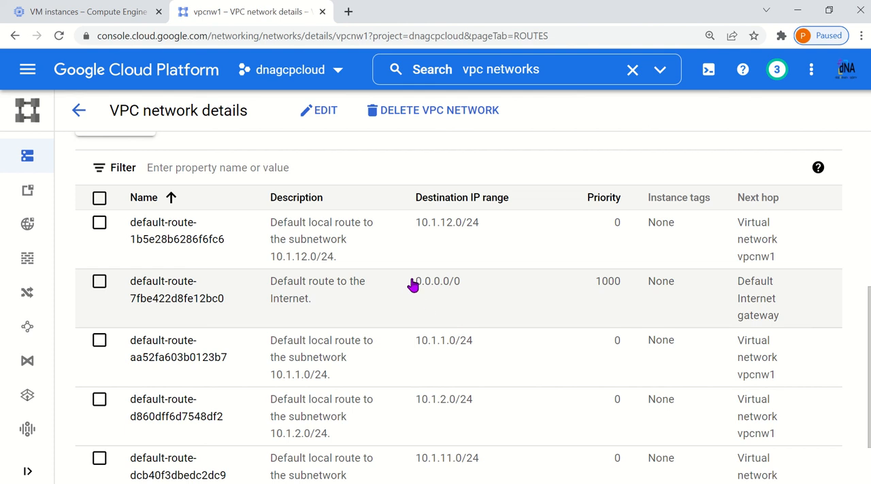
# Examine the destination IP ranges of vpcnw1's default Internet route and local subnet routes, and return to the VPC networks list
pyautogui.moveTo(413, 284); pyautogui.dragTo(468, 285)
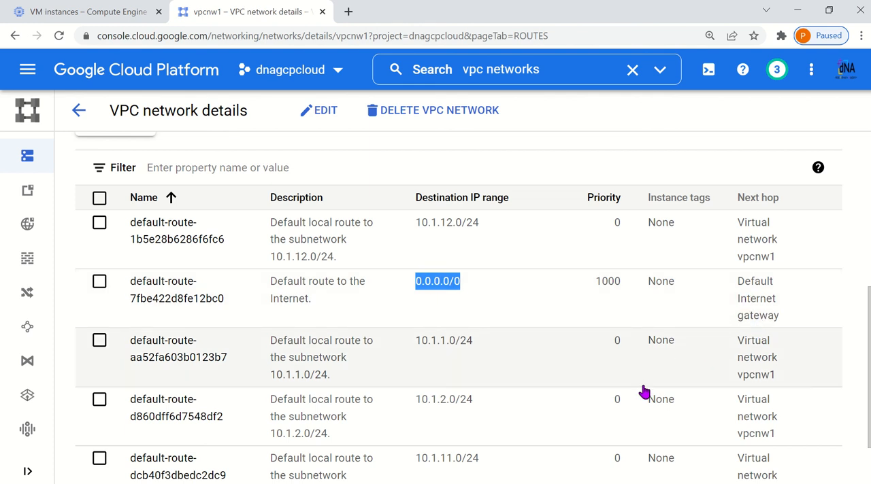
pyautogui.scroll(-1, 645, 391)
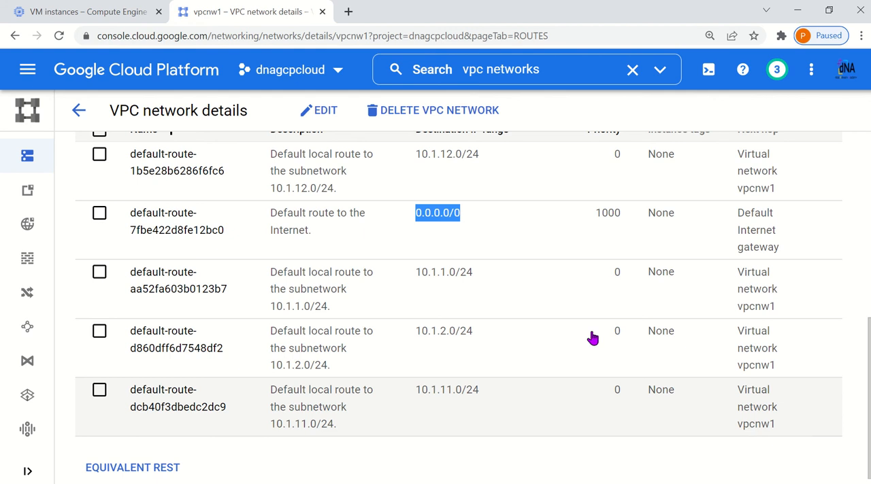
pyautogui.moveTo(413, 282); pyautogui.dragTo(480, 321)
pyautogui.click(419, 345)
pyautogui.doubleClick(420, 349)
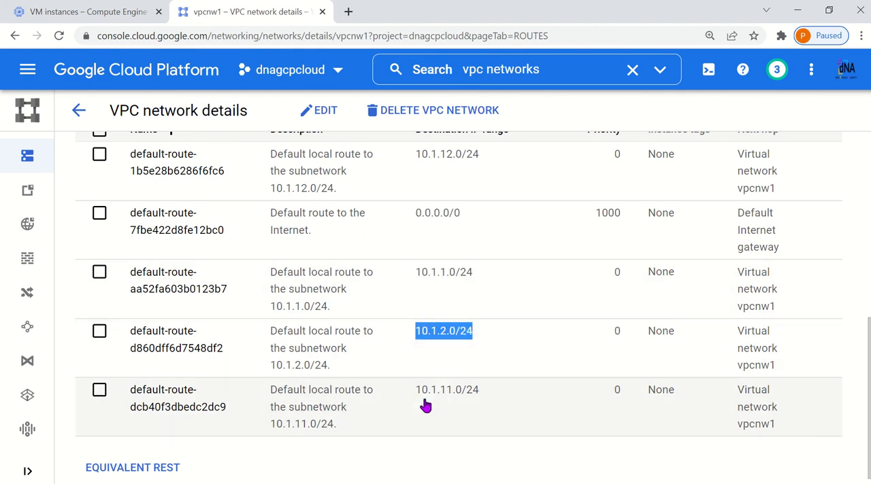
pyautogui.moveTo(422, 400); pyautogui.dragTo(480, 400)
pyautogui.moveTo(417, 161); pyautogui.dragTo(497, 170)
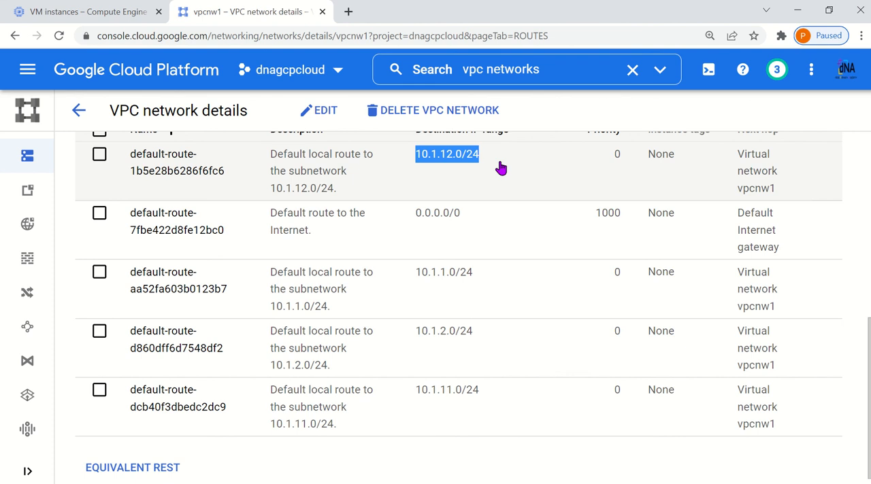
pyautogui.scroll(3, 524, 303)
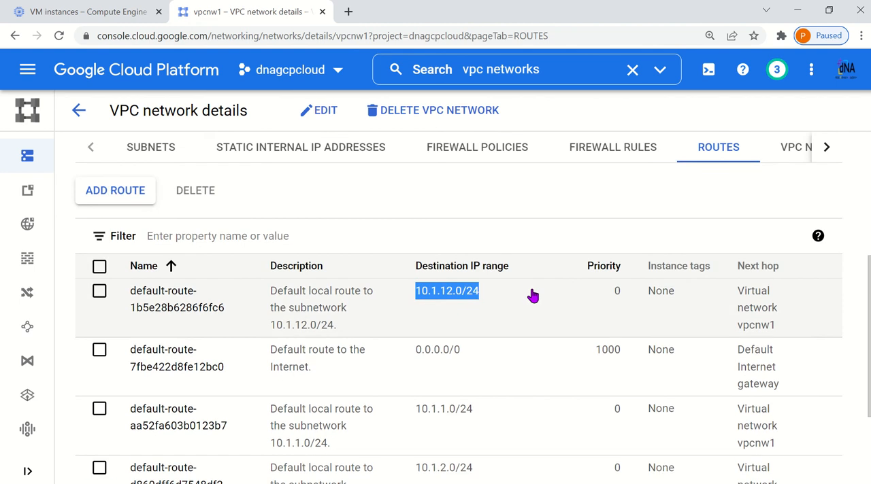
pyautogui.scroll(1, 531, 296)
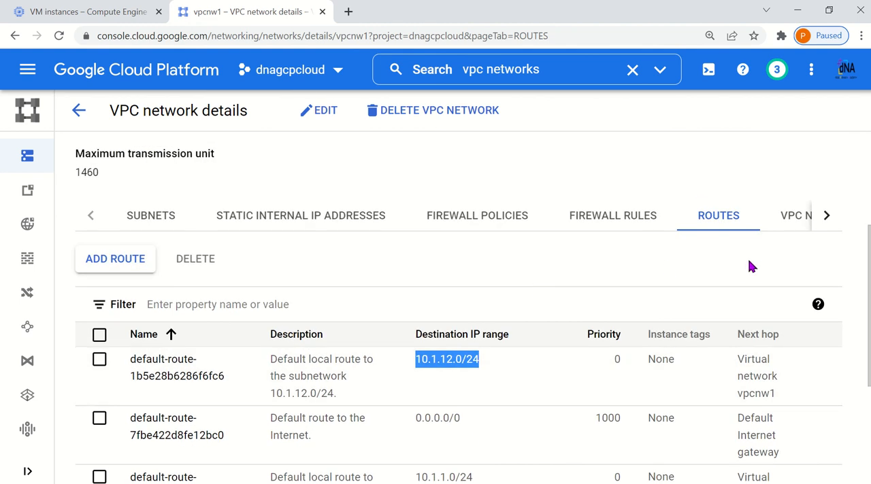
pyautogui.click(81, 112)
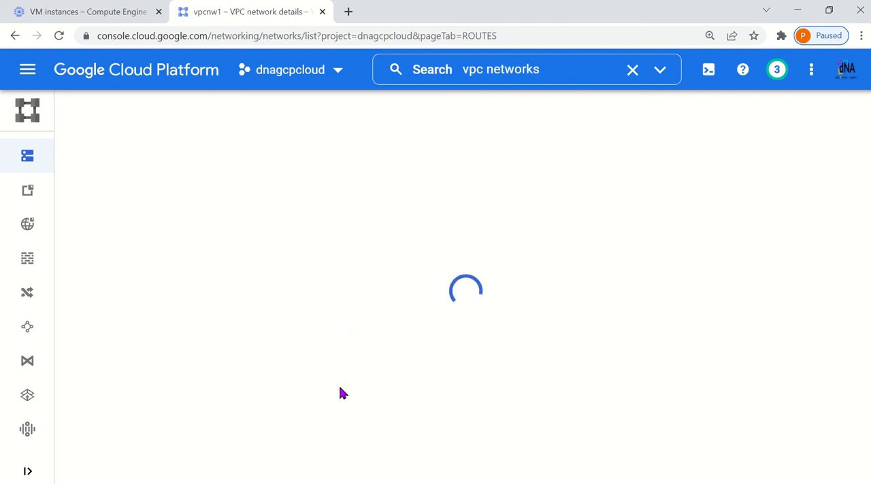
# Open vpcnw2's network details and display its list of routes
pyautogui.scroll(-4, 340, 382)
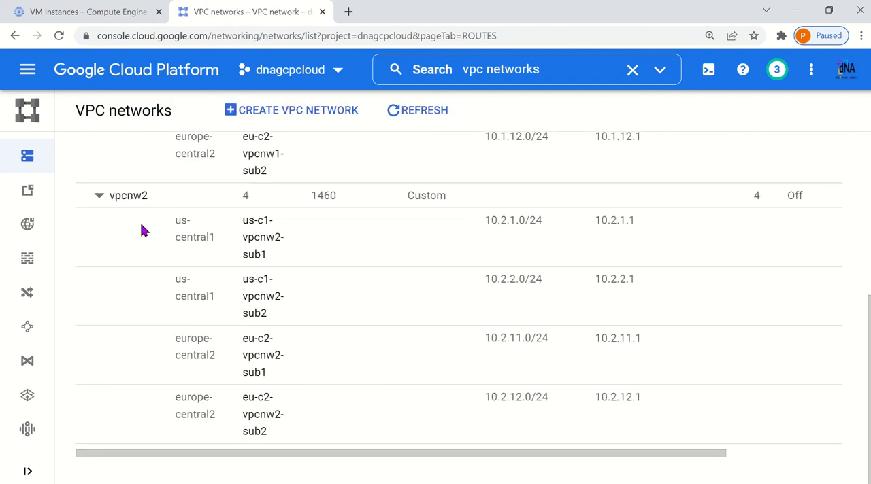
pyautogui.click(137, 196)
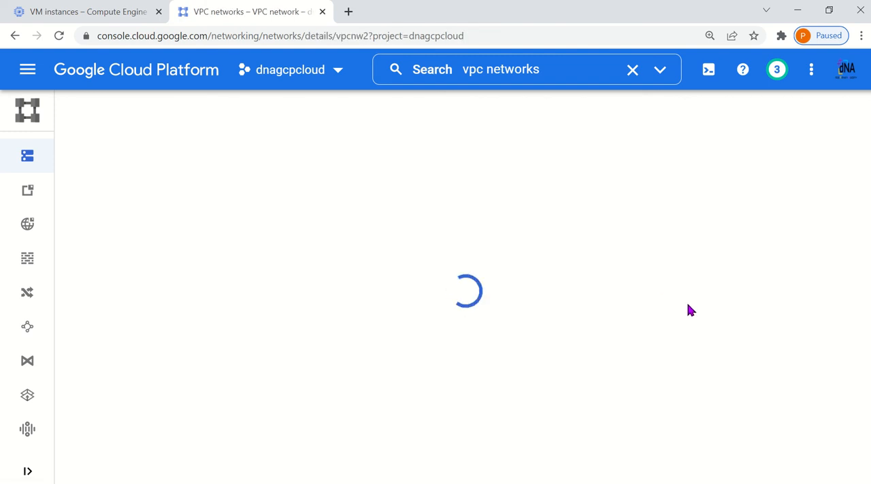
pyautogui.scroll(-2, 708, 278)
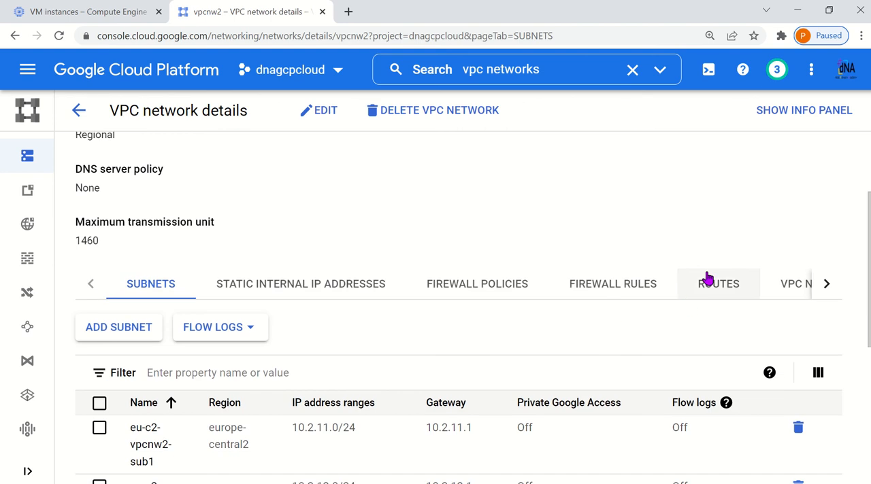
pyautogui.click(707, 277)
pyautogui.scroll(-2, 594, 340)
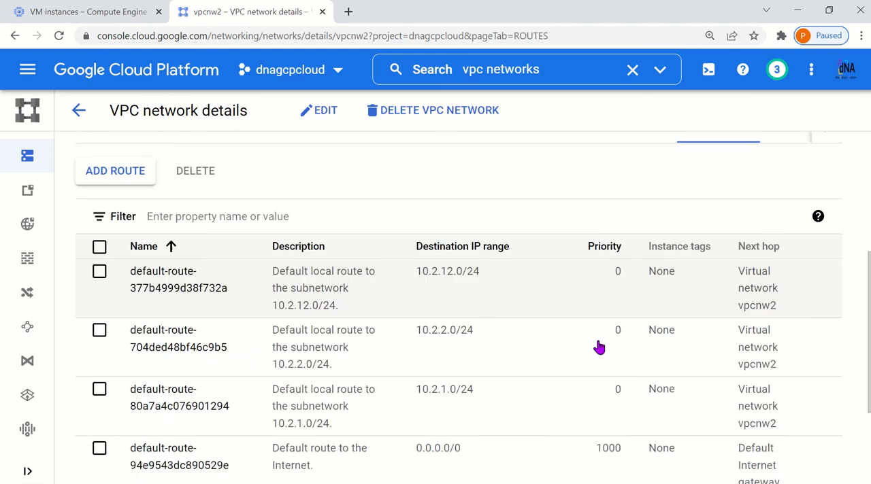
pyautogui.scroll(-2, 599, 347)
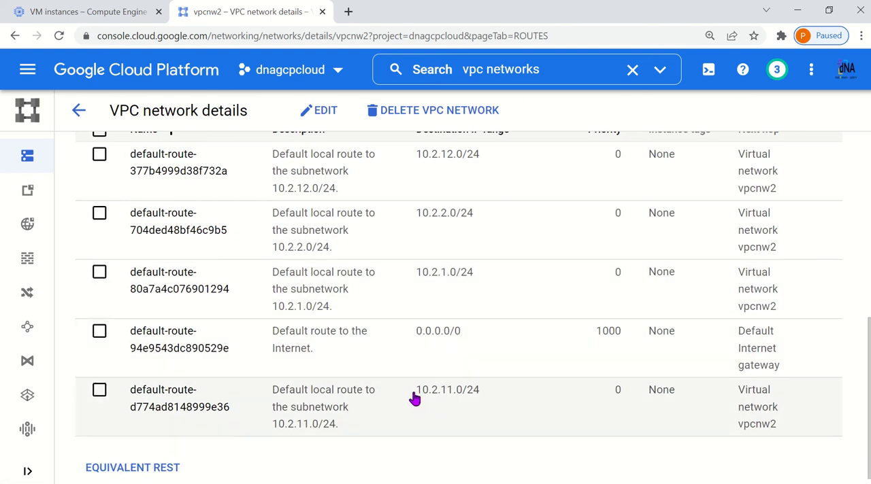
# Examine the destination IP ranges of vpcnw2's local subnet routes and default Internet route, and return to the VPC networks list
pyautogui.click(413, 399)
pyautogui.moveTo(415, 272); pyautogui.dragTo(474, 273)
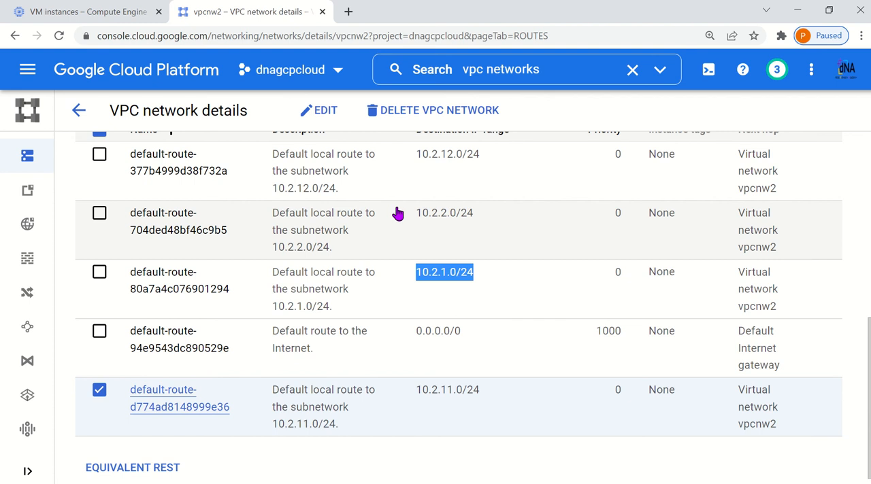
pyautogui.moveTo(412, 214); pyautogui.dragTo(485, 219)
pyautogui.moveTo(413, 395); pyautogui.dragTo(471, 366)
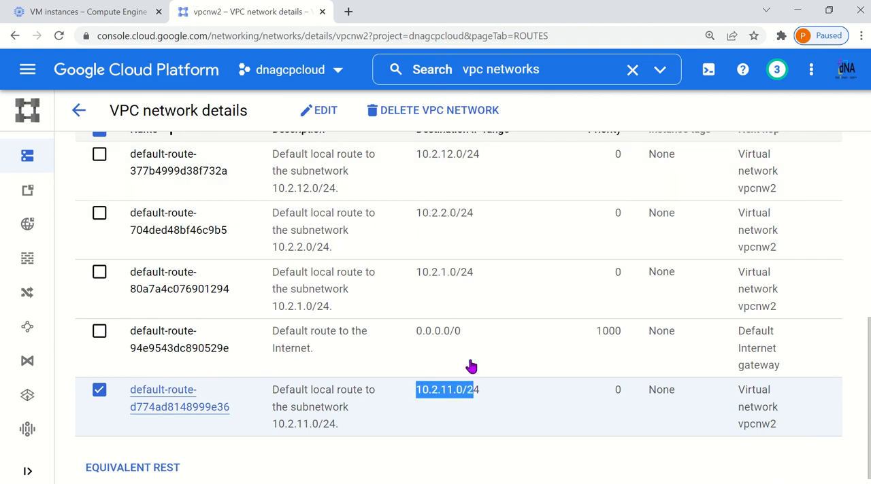
pyautogui.moveTo(415, 155); pyautogui.dragTo(477, 158)
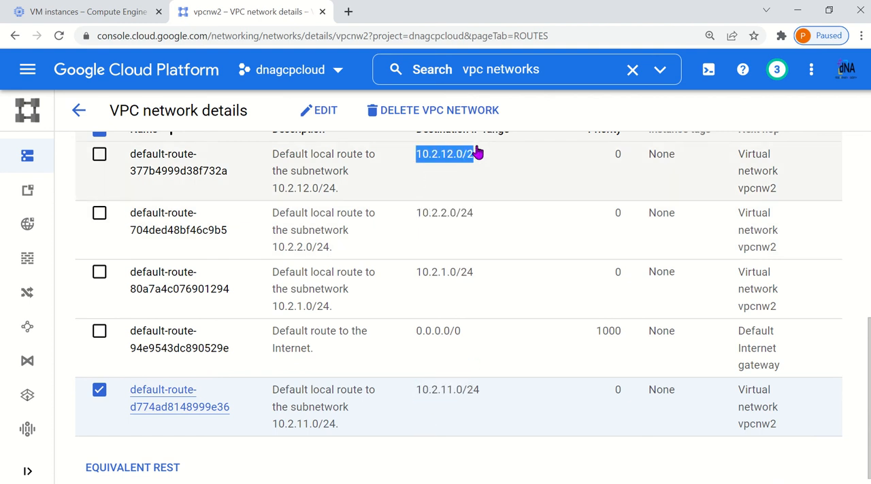
pyautogui.moveTo(415, 340); pyautogui.dragTo(477, 345)
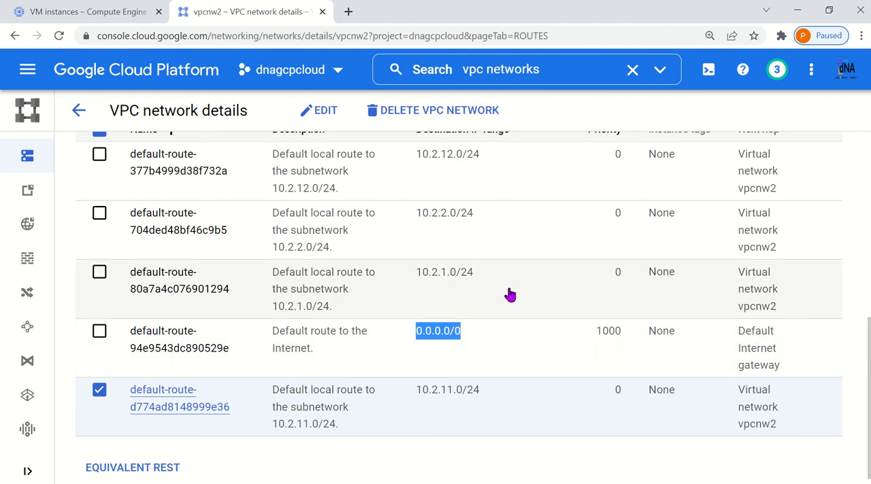
pyautogui.scroll(3, 510, 294)
pyautogui.click(79, 111)
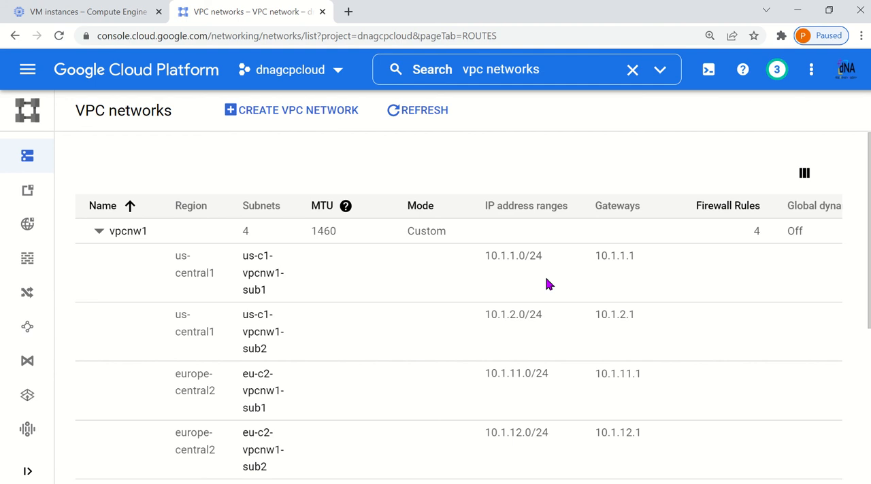
pyautogui.moveTo(336, 6)
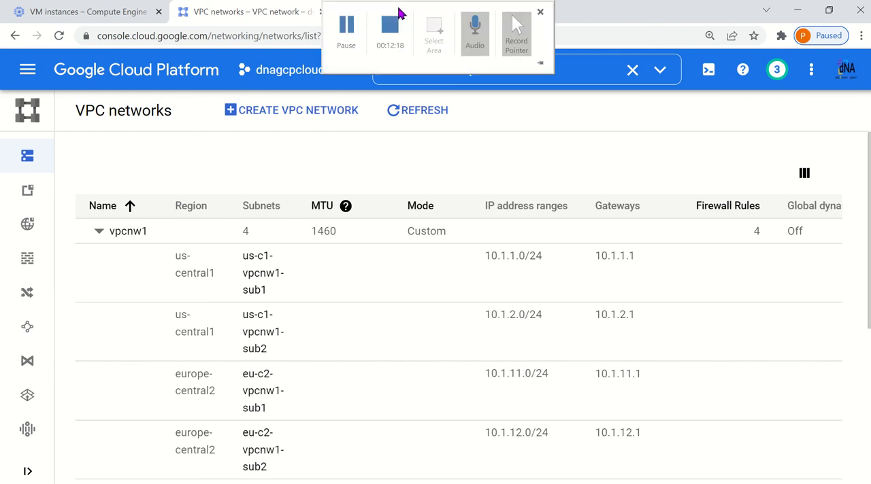